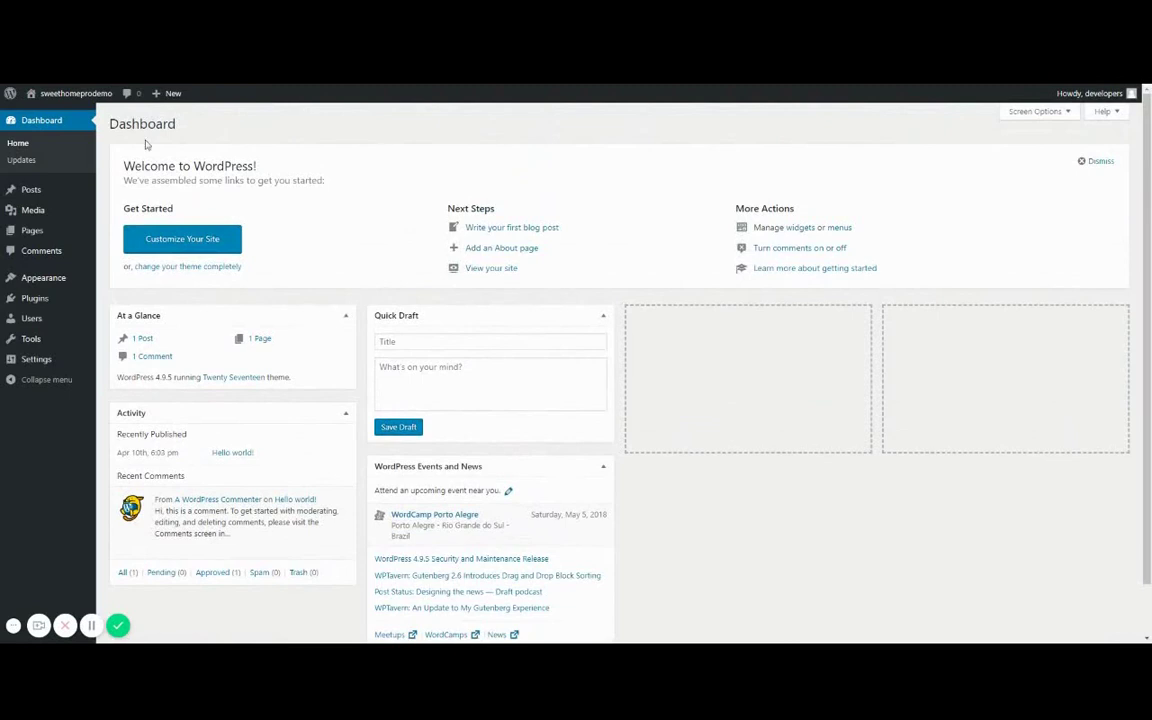
Preview the site's public front page, then return to the admin Dashboard.
left_click(80, 94)
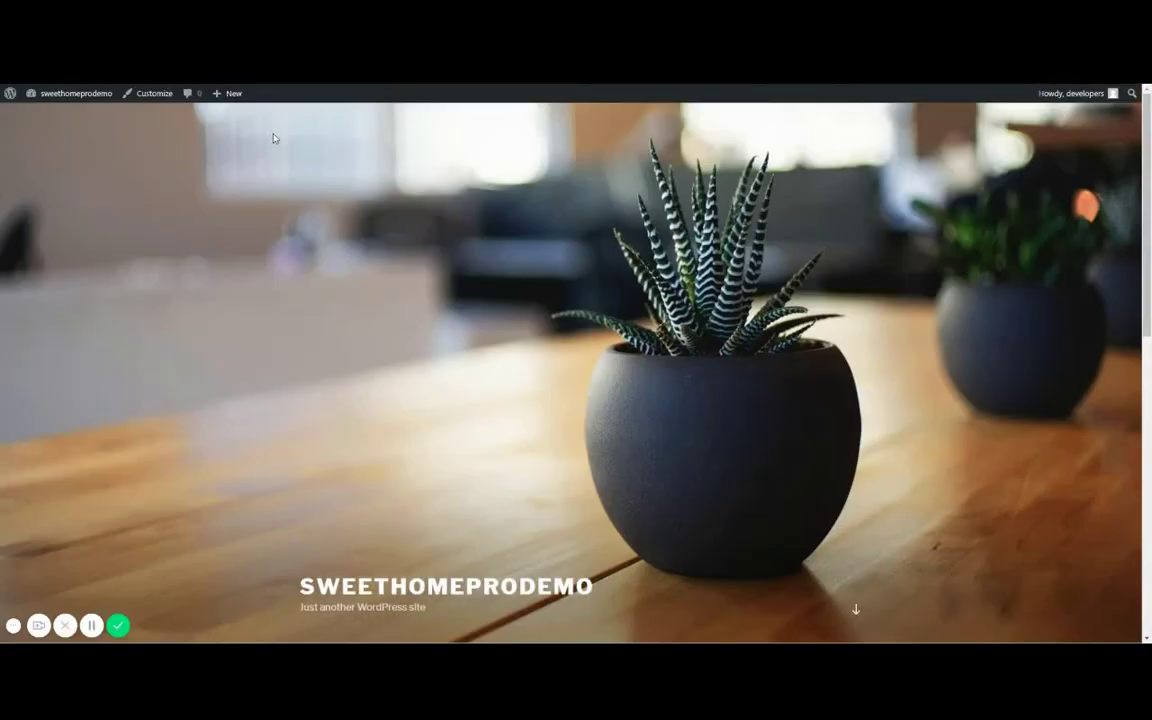
left_click(56, 94)
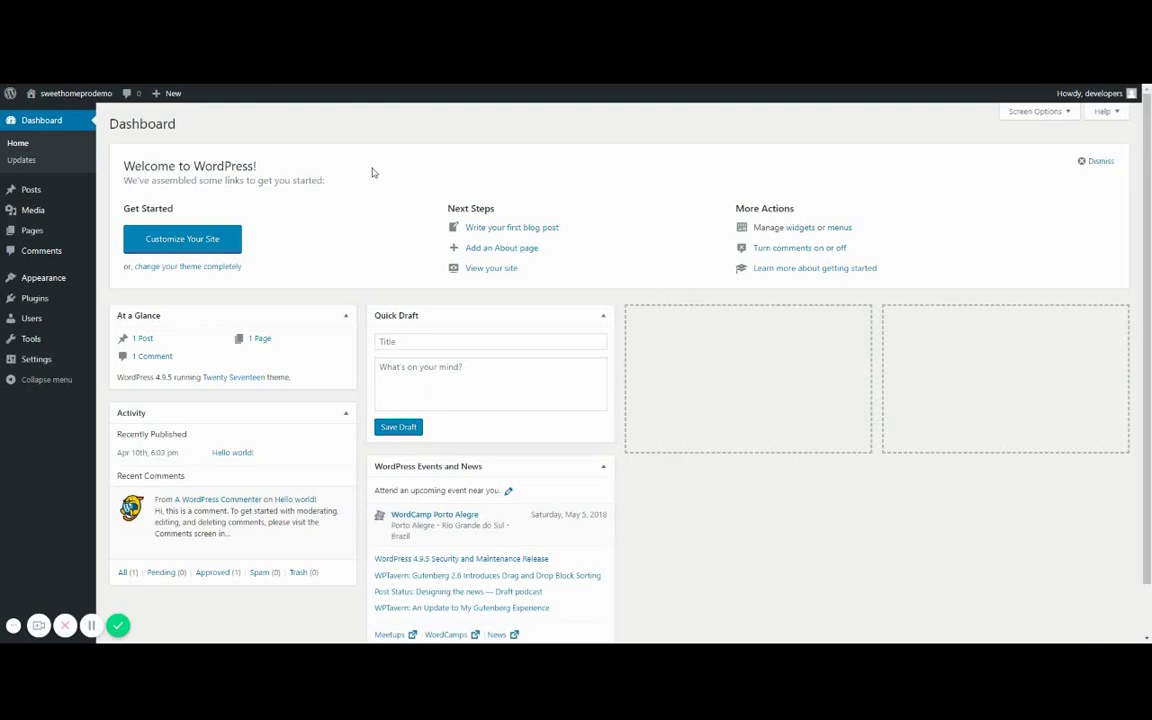
scroll(371, 173, "down", 1)
scroll(371, 173, "up", 1)
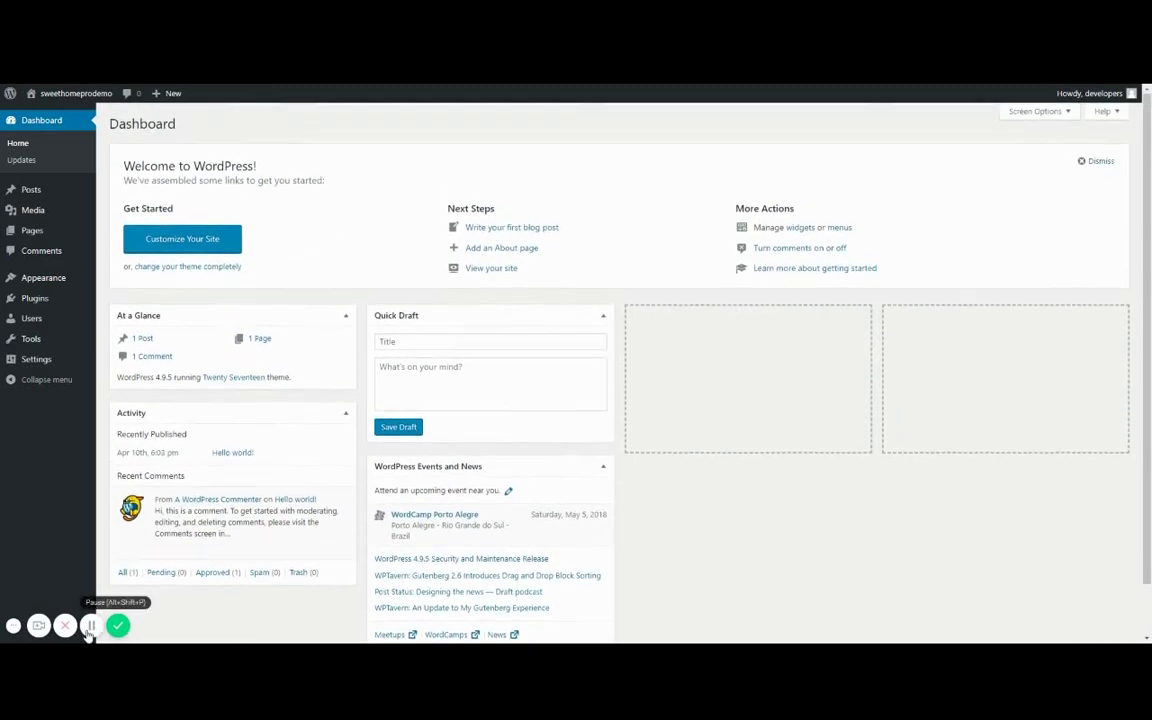
Open Installed Plugins and review the five plugins, with the three IDX ones active.
left_click(119, 627)
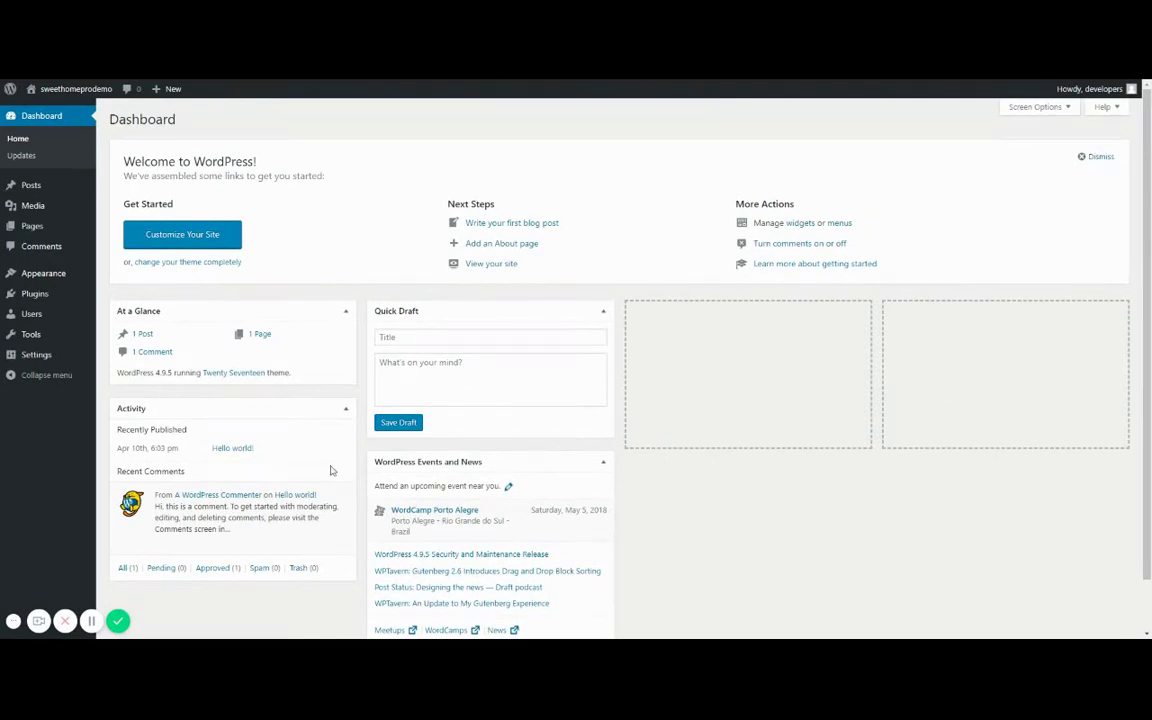
scroll(332, 470, "down", 1)
scroll(332, 470, "up", 1)
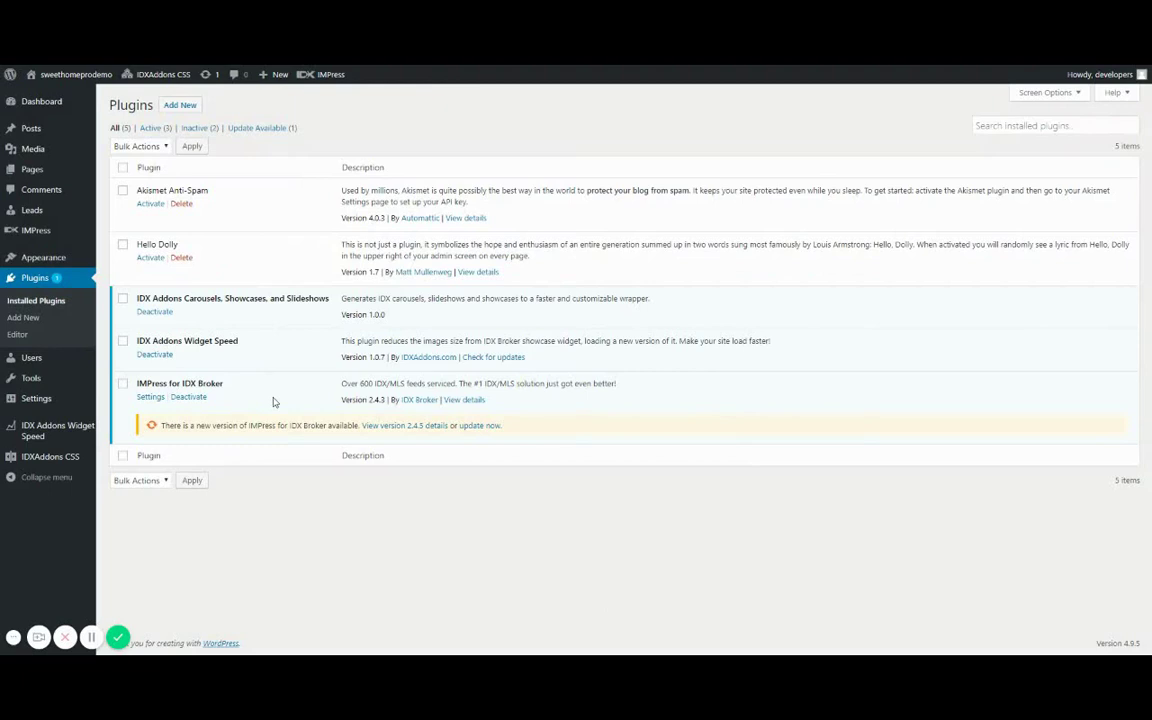
Install UnderStrap, the missing parent theme for Sweet Home Pro, and go back to the themes list.
mouse_move(64, 257)
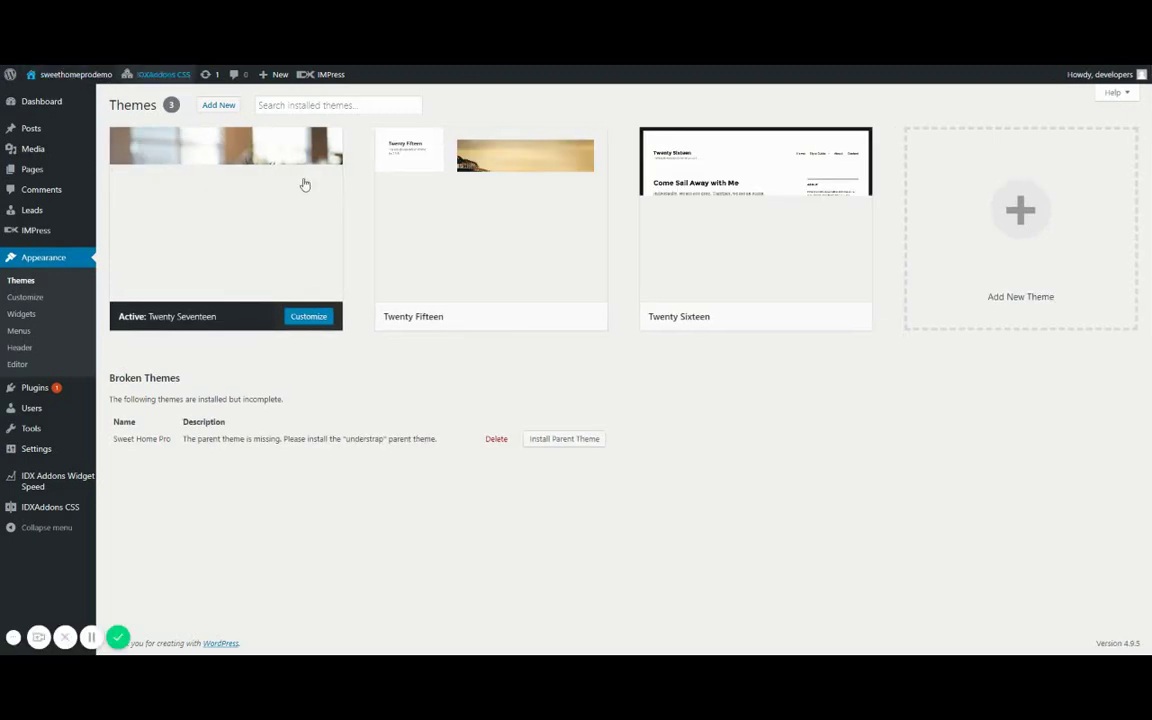
triple_click(448, 447)
left_click(302, 481)
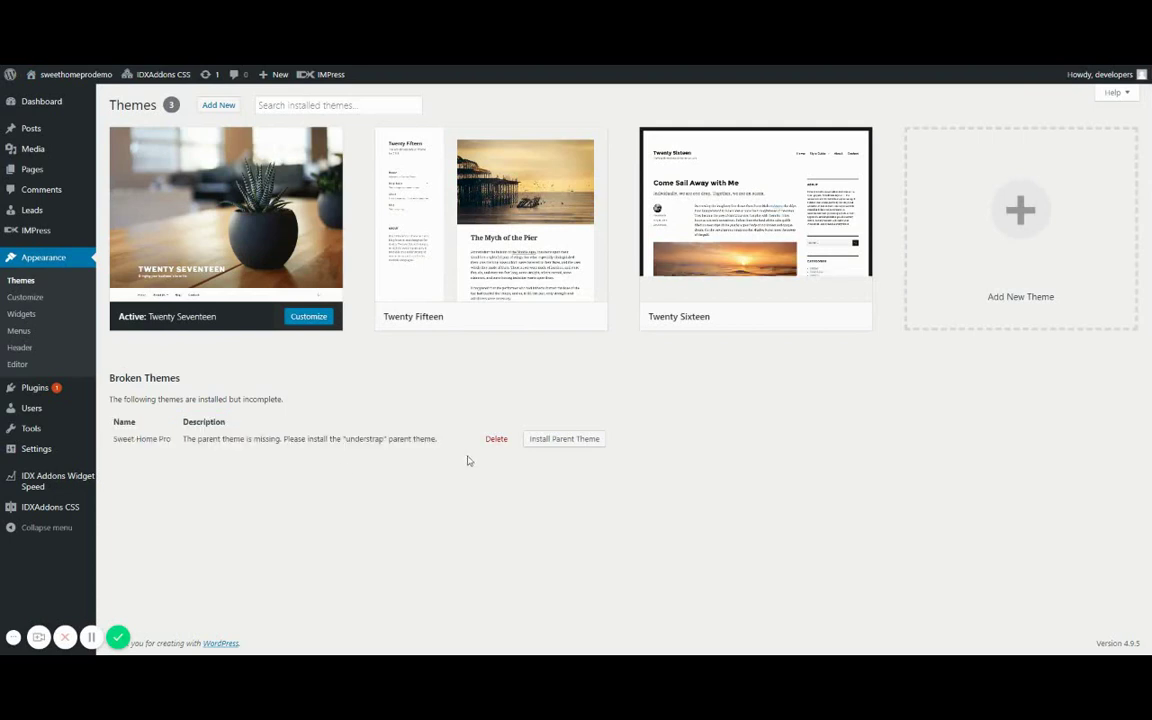
triple_click(364, 438)
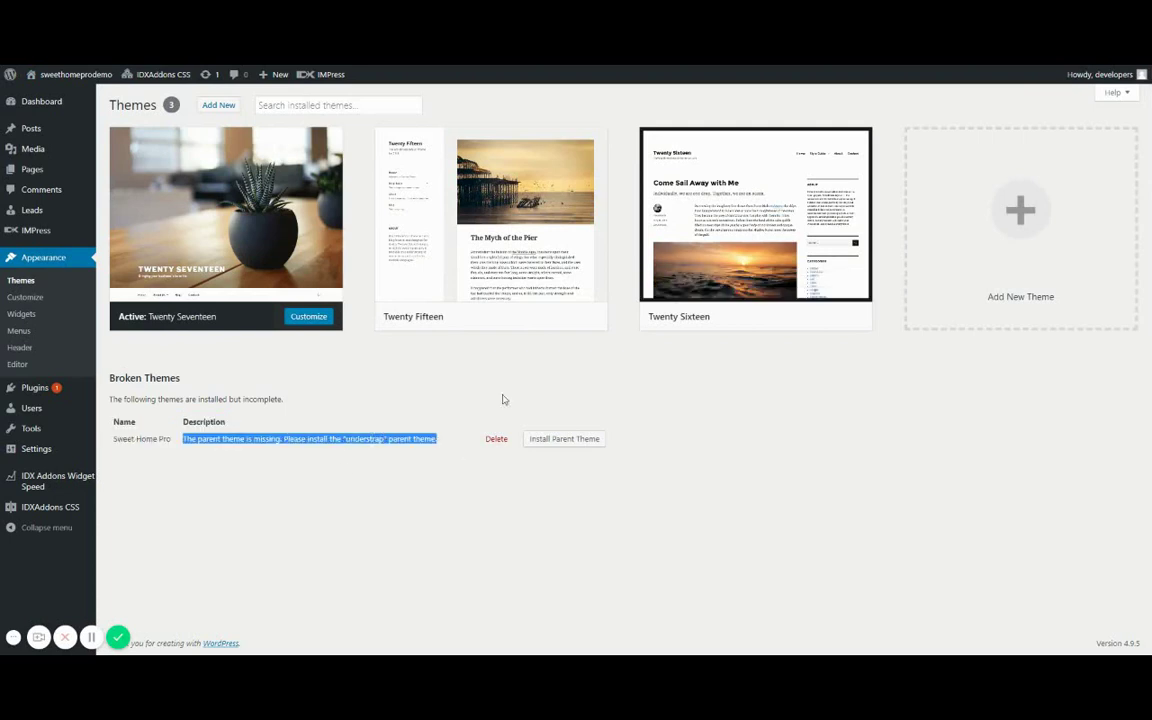
left_click(594, 437)
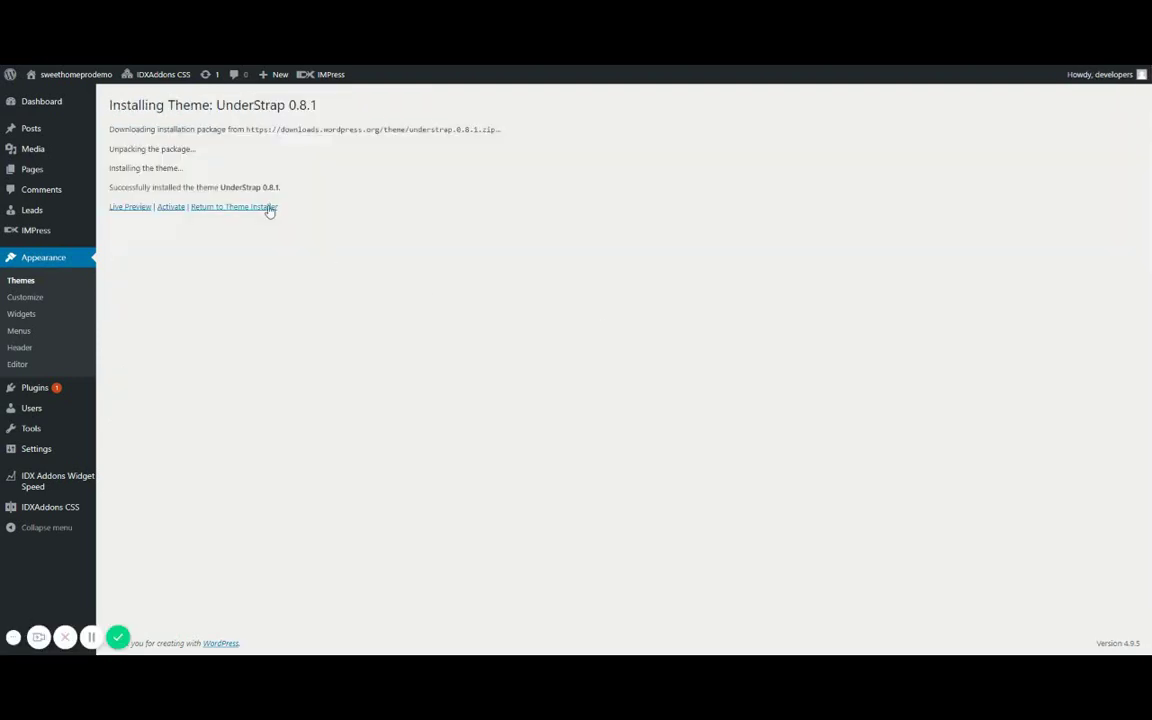
left_click(215, 206)
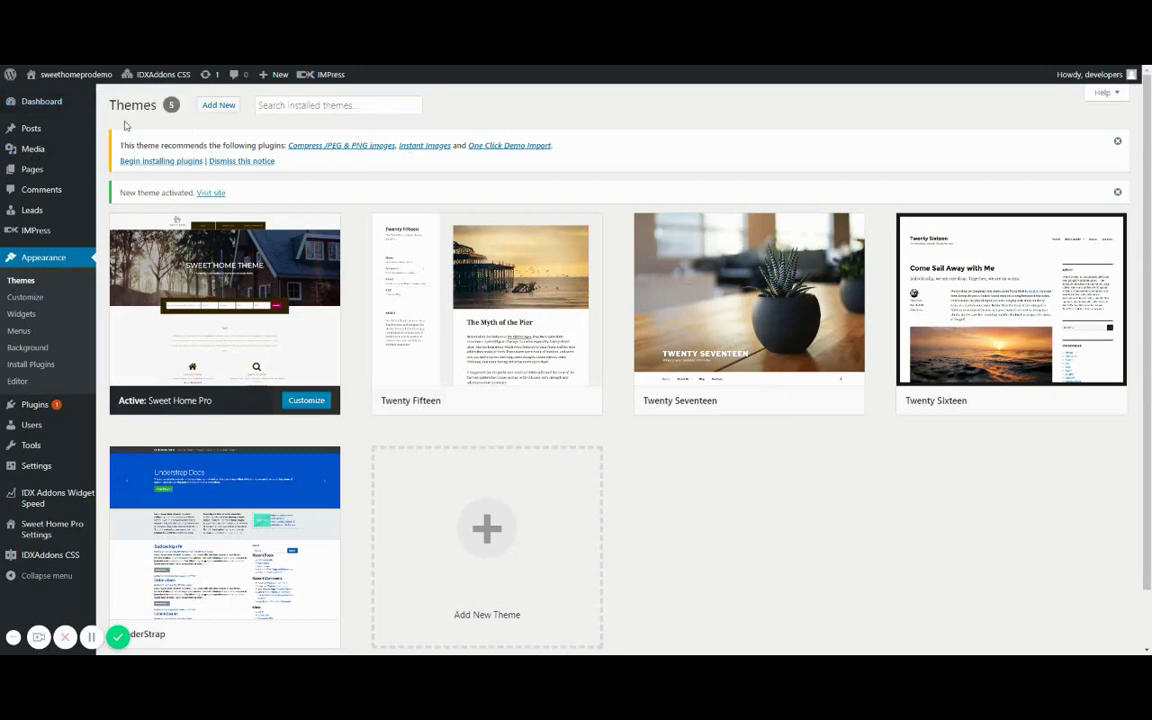
Bulk-install all three recommended plugins from the theme's required plugins list.
left_click(64, 102)
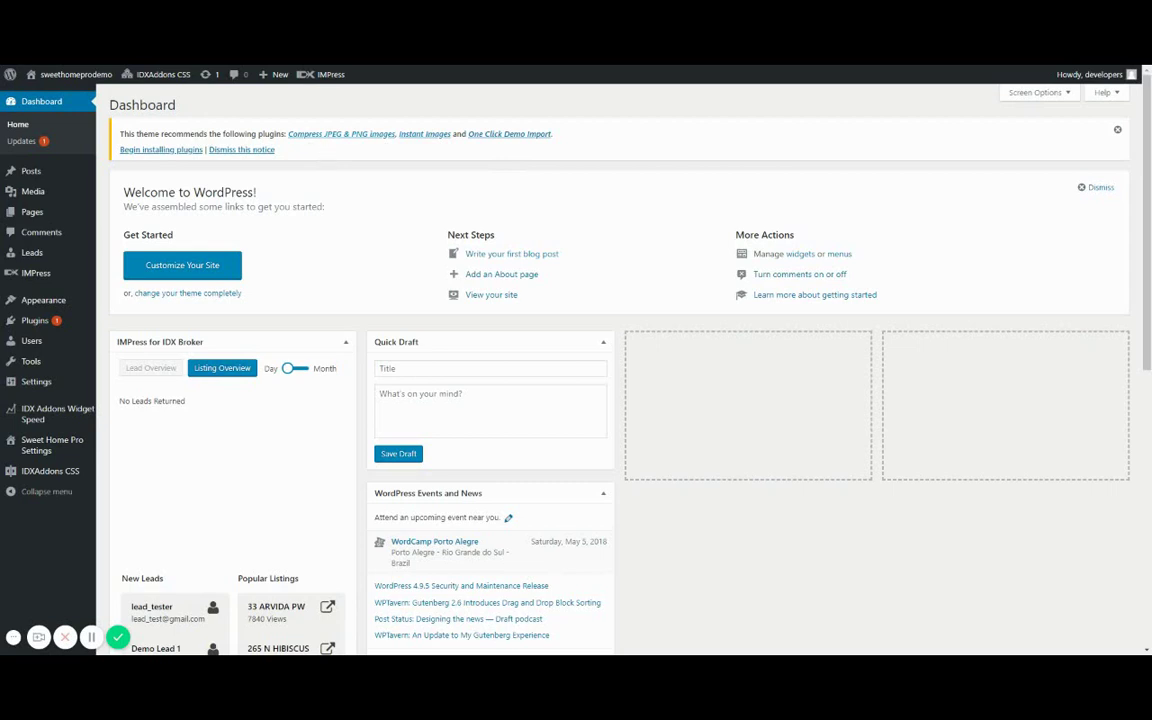
left_click(157, 152)
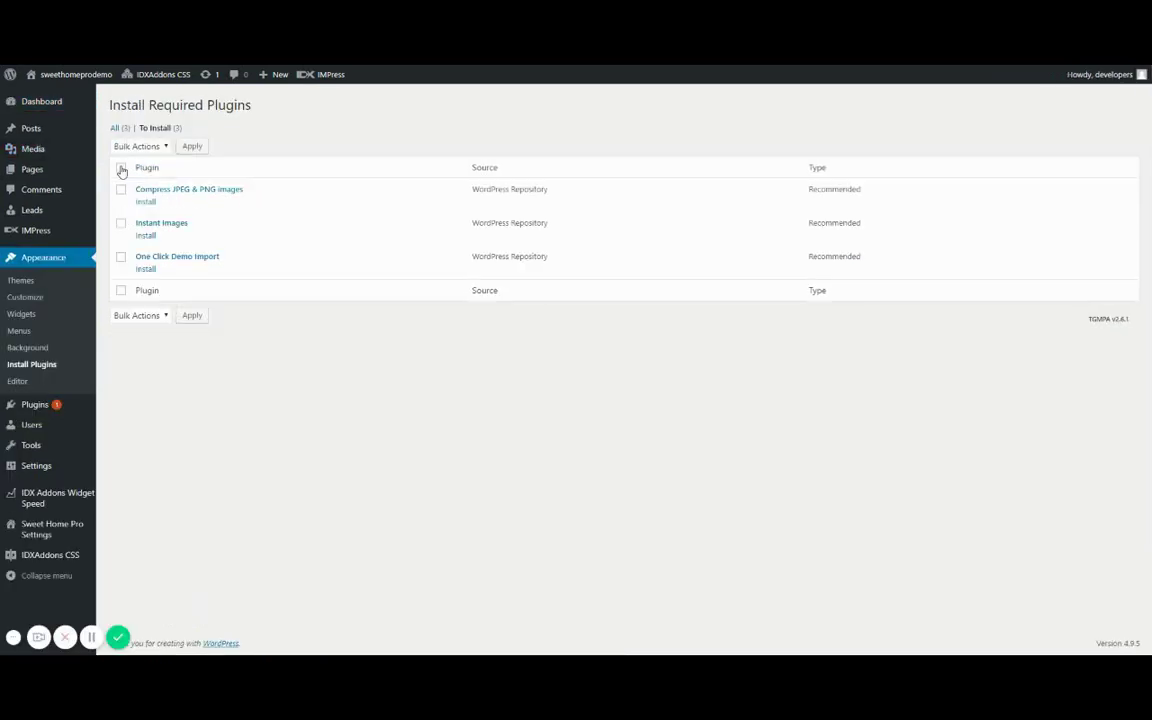
left_click(121, 169)
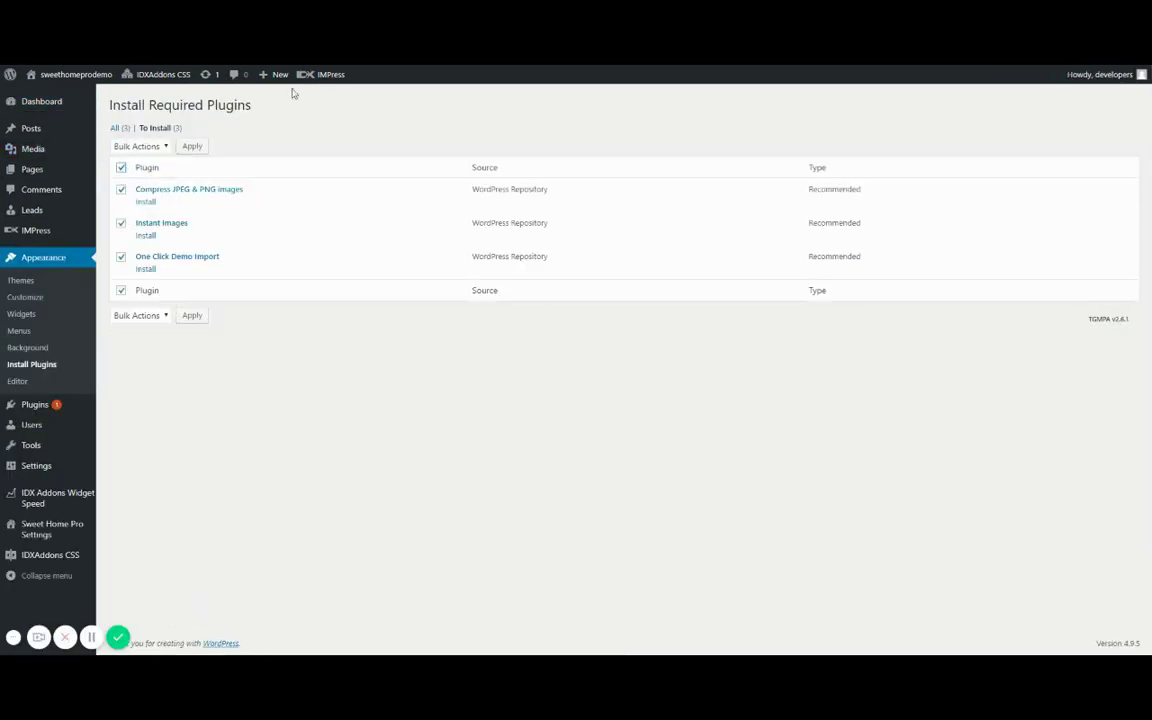
left_click(143, 148)
left_click(131, 164)
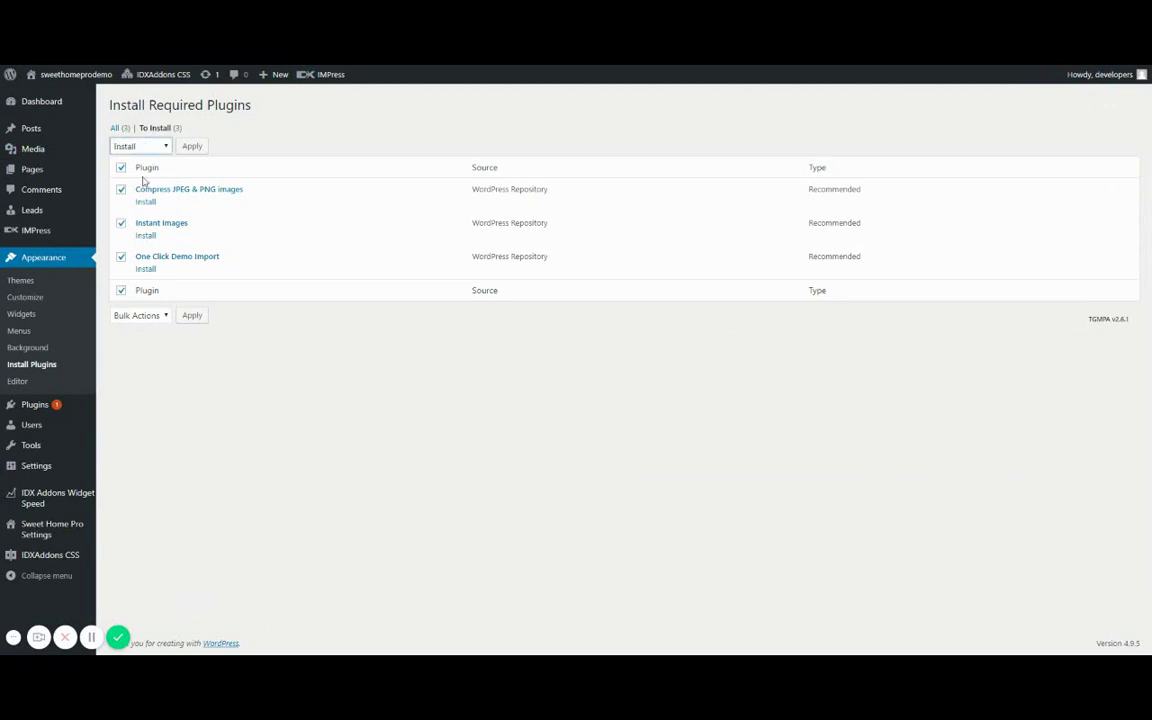
left_click(192, 147)
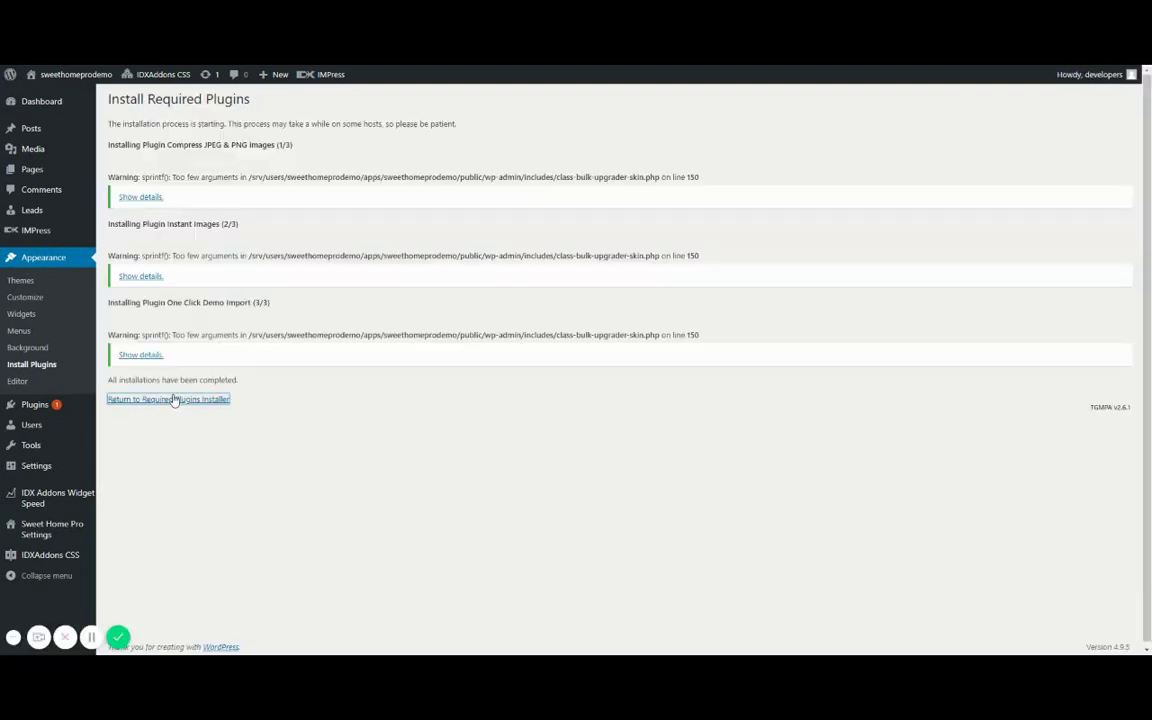
Bulk-activate Compress JPEG & PNG images, Instant Images and One Click Demo Import.
left_click(172, 399)
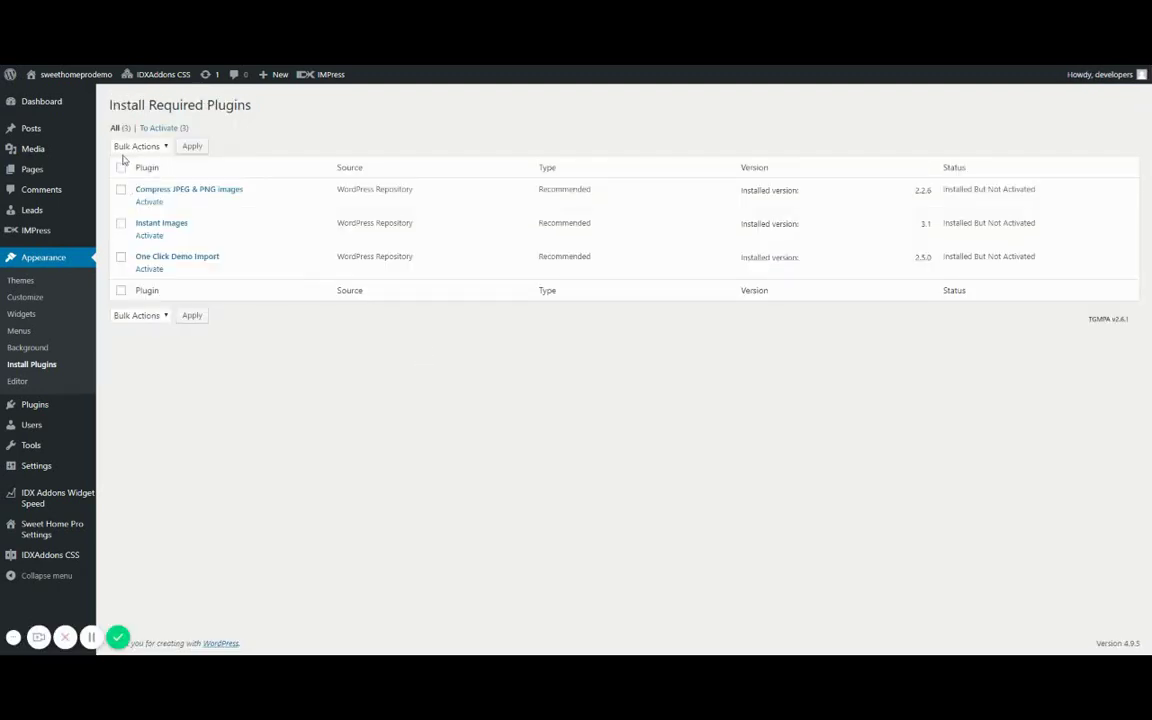
left_click(121, 167)
left_click(138, 148)
left_click(182, 125)
left_click(192, 146)
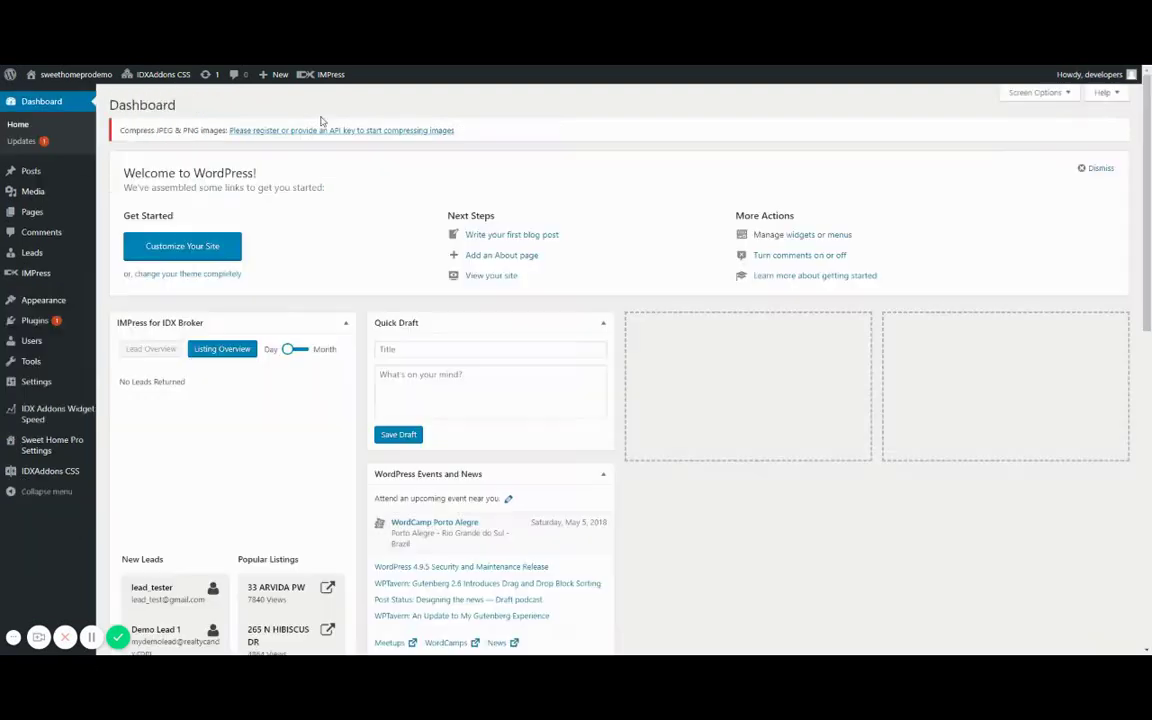
Connect the TinyPNG account with its API key in the Settings > Media compression settings.
left_click(297, 203)
left_click(357, 130)
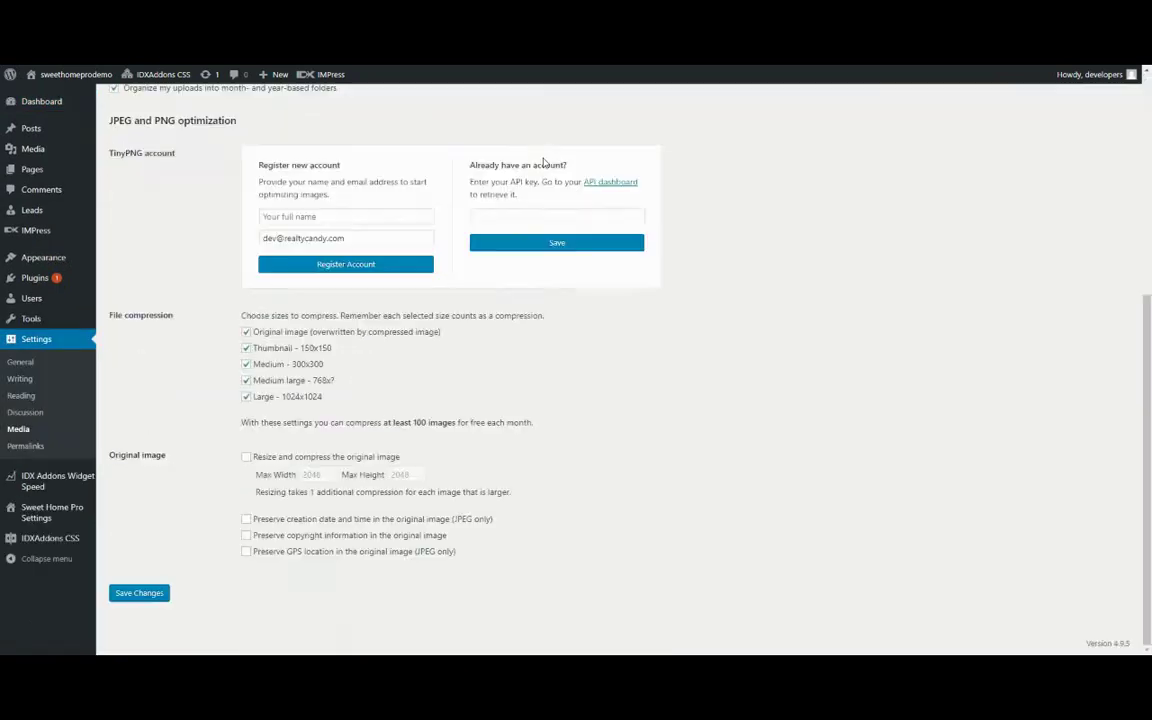
scroll(543, 163, "up", 5)
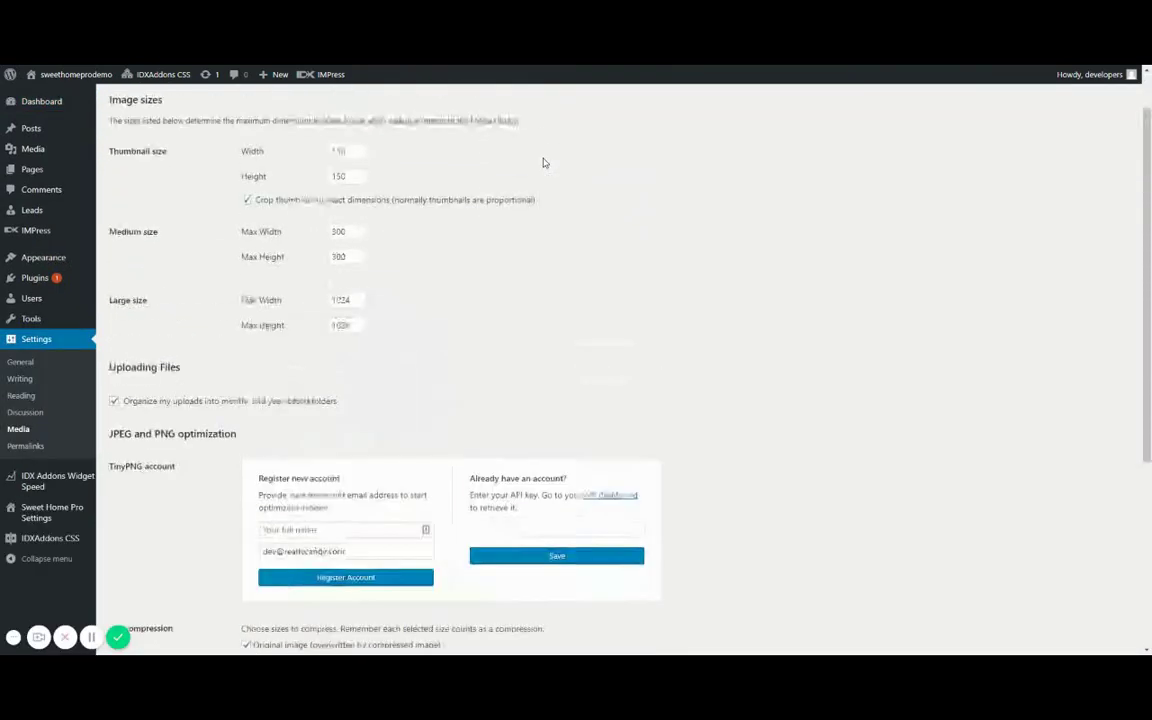
scroll(543, 163, "up", 1)
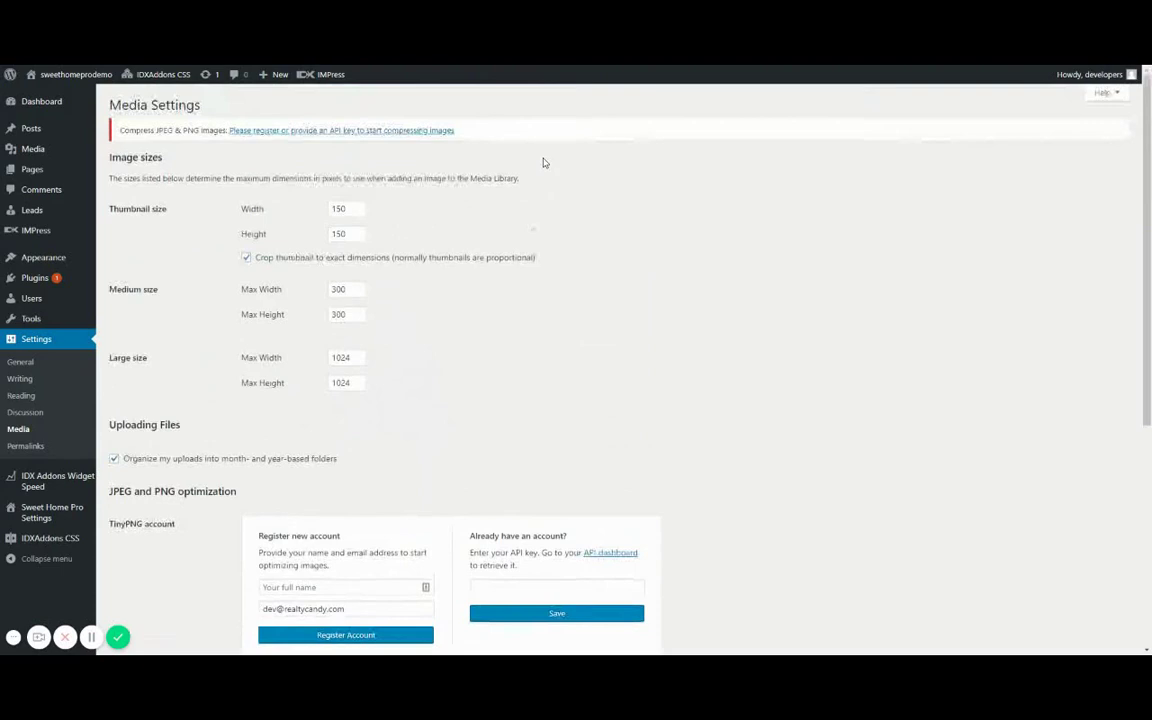
scroll(543, 163, "down", 3)
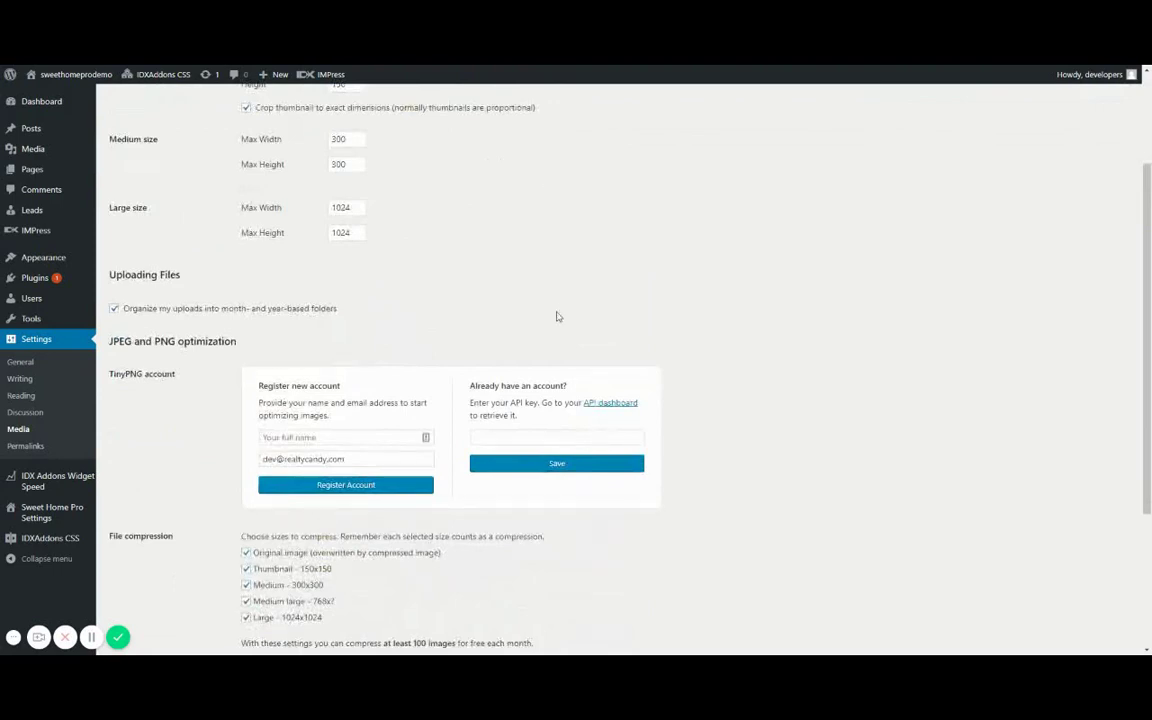
scroll(558, 316, "up", 2)
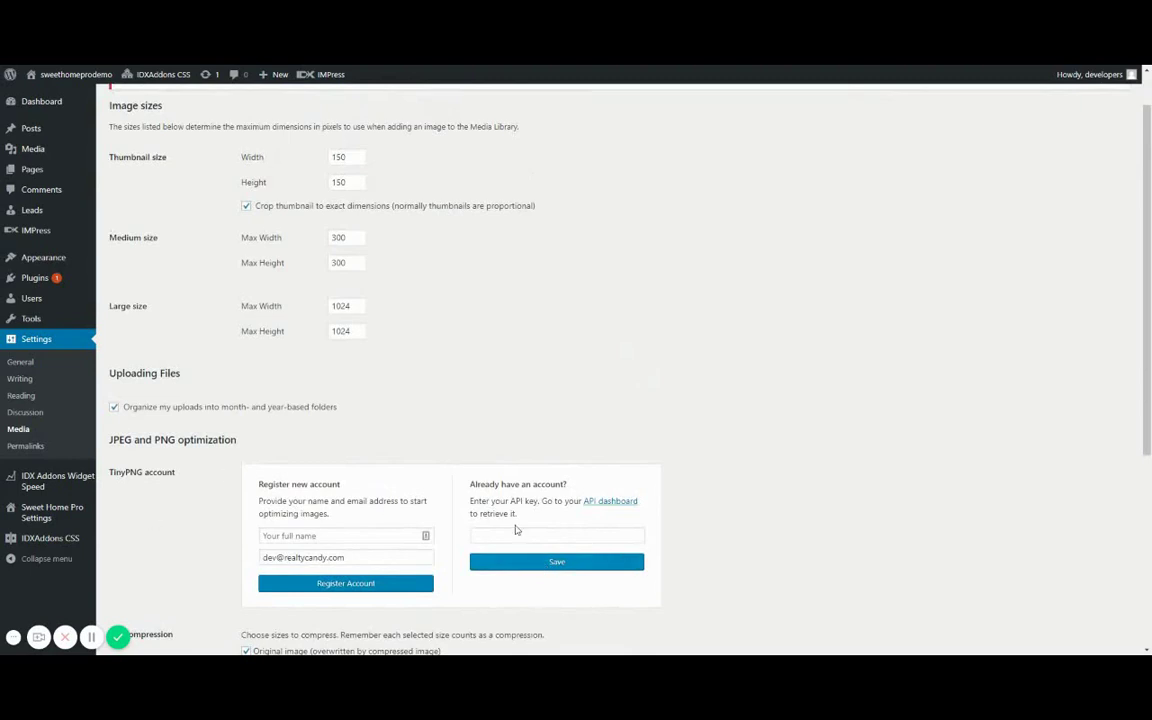
scroll(284, 430, "down", 2)
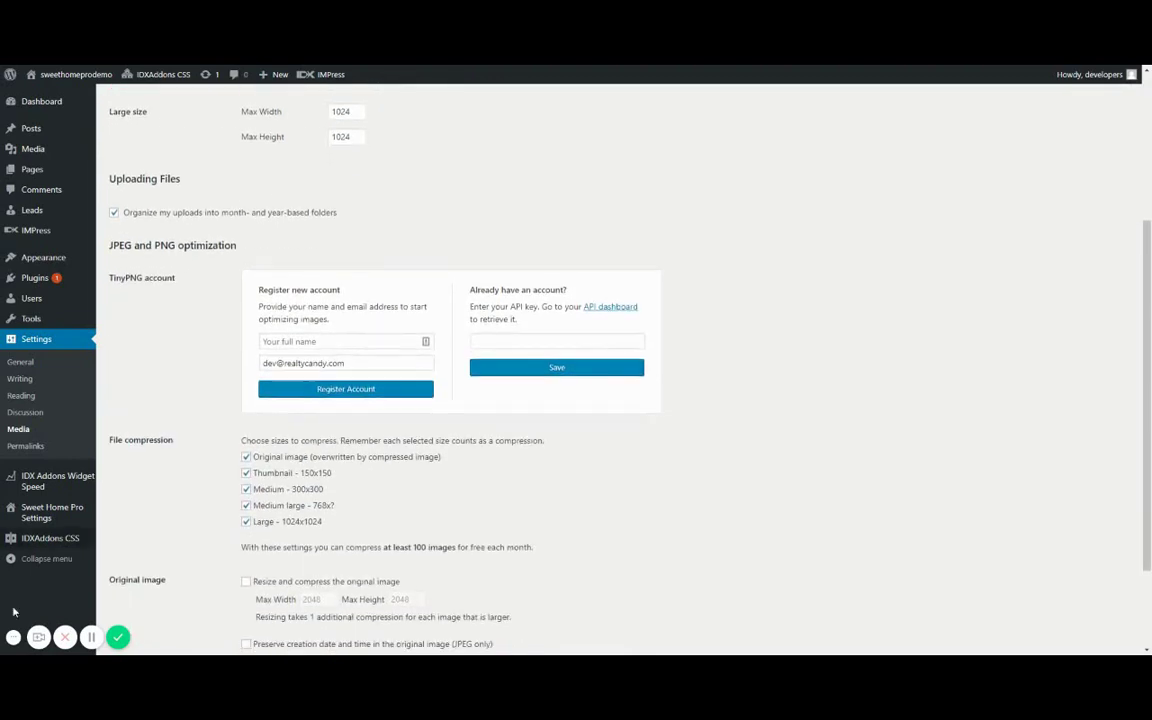
Go to Appearance > Import Demo Data.
left_click(91, 649)
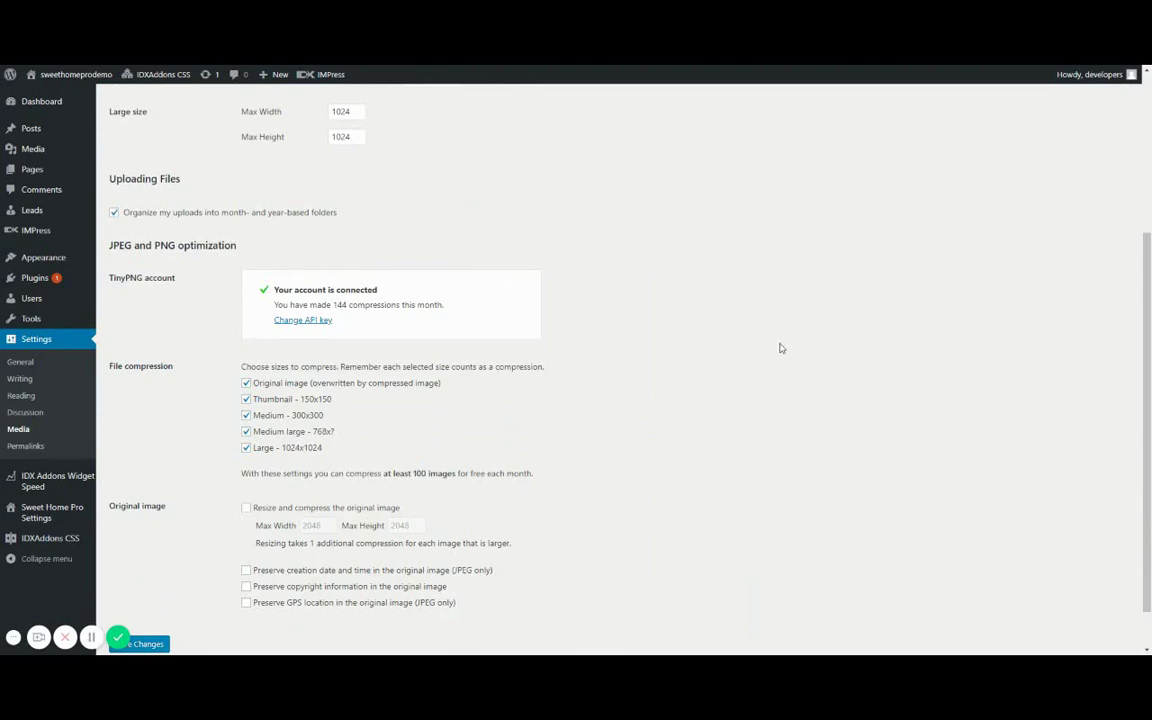
scroll(782, 348, "up", 3)
mouse_move(20, 120)
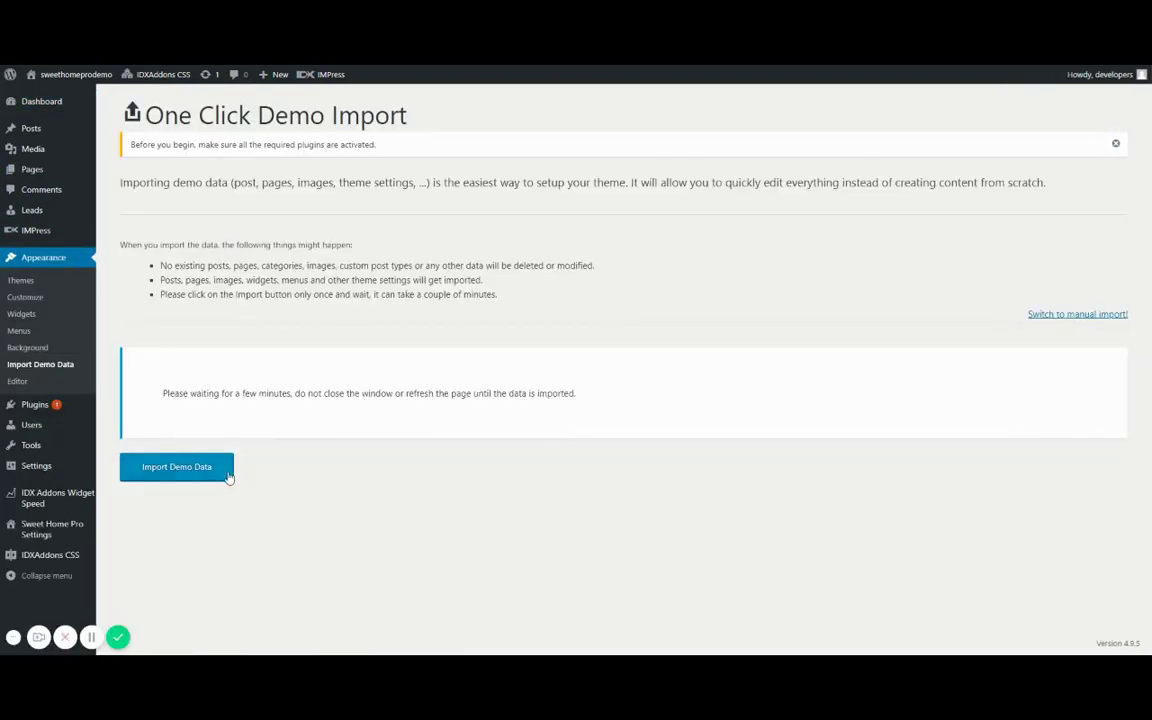
Run the Sweet Home Pro demo import and inspect the failed page import error line.
left_click(227, 475)
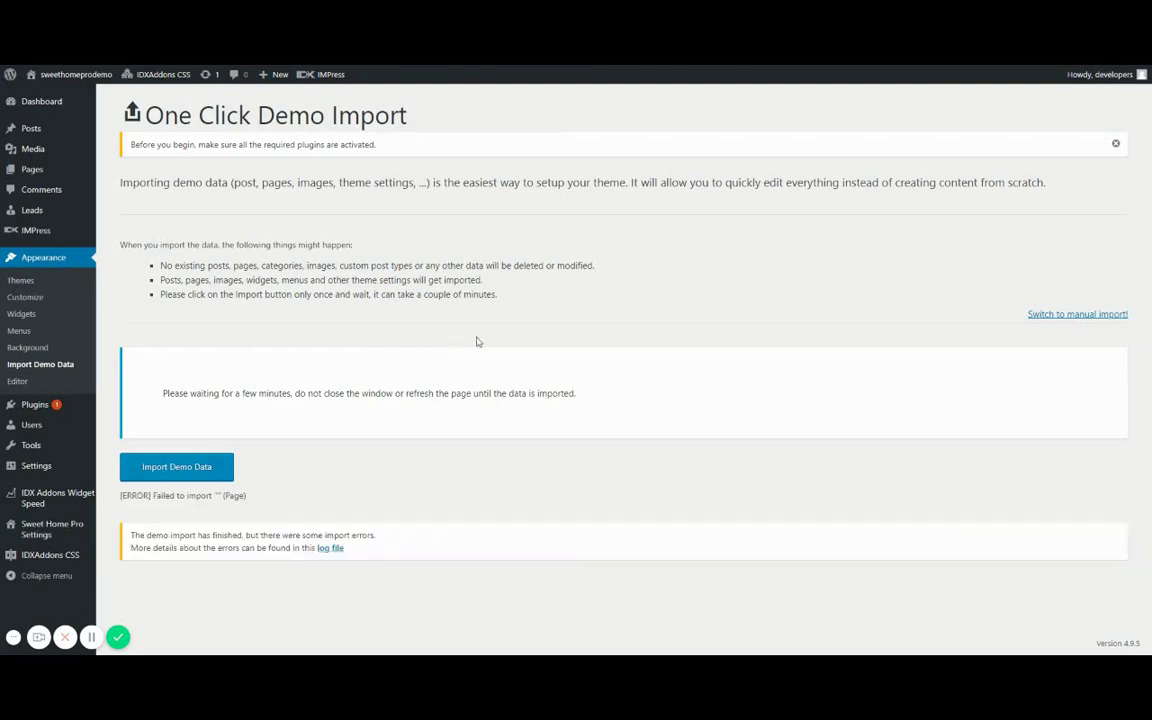
triple_click(278, 507)
left_click(301, 484)
triple_click(277, 493)
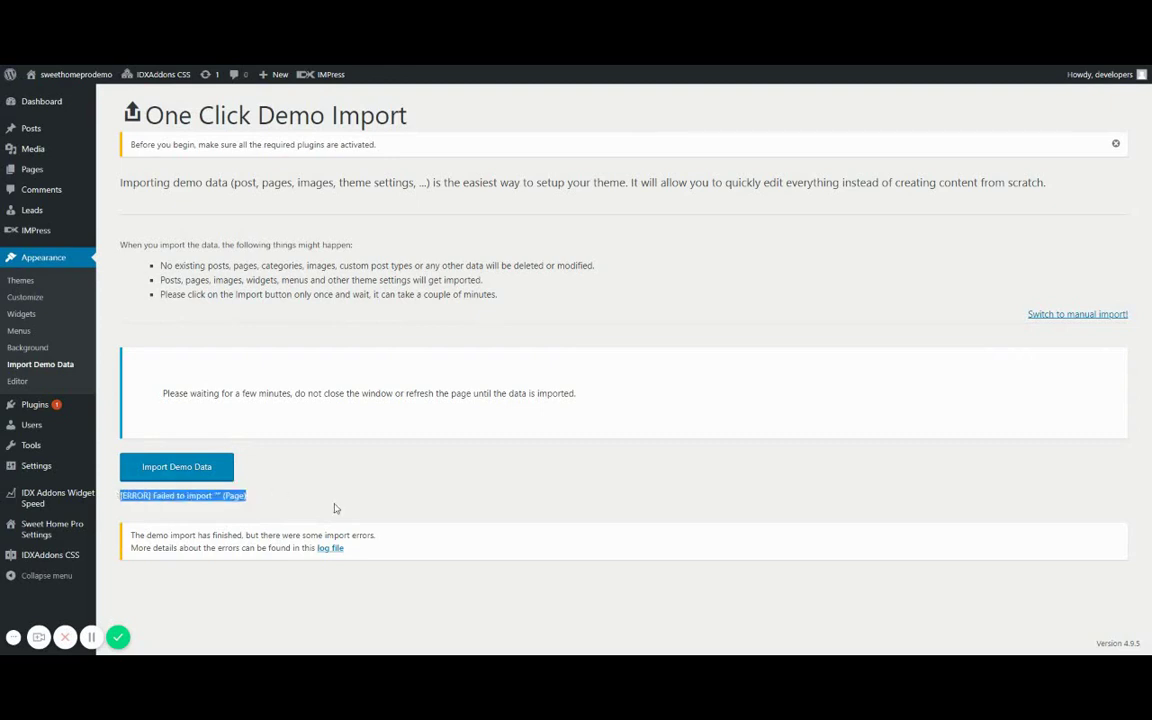
left_click(335, 508)
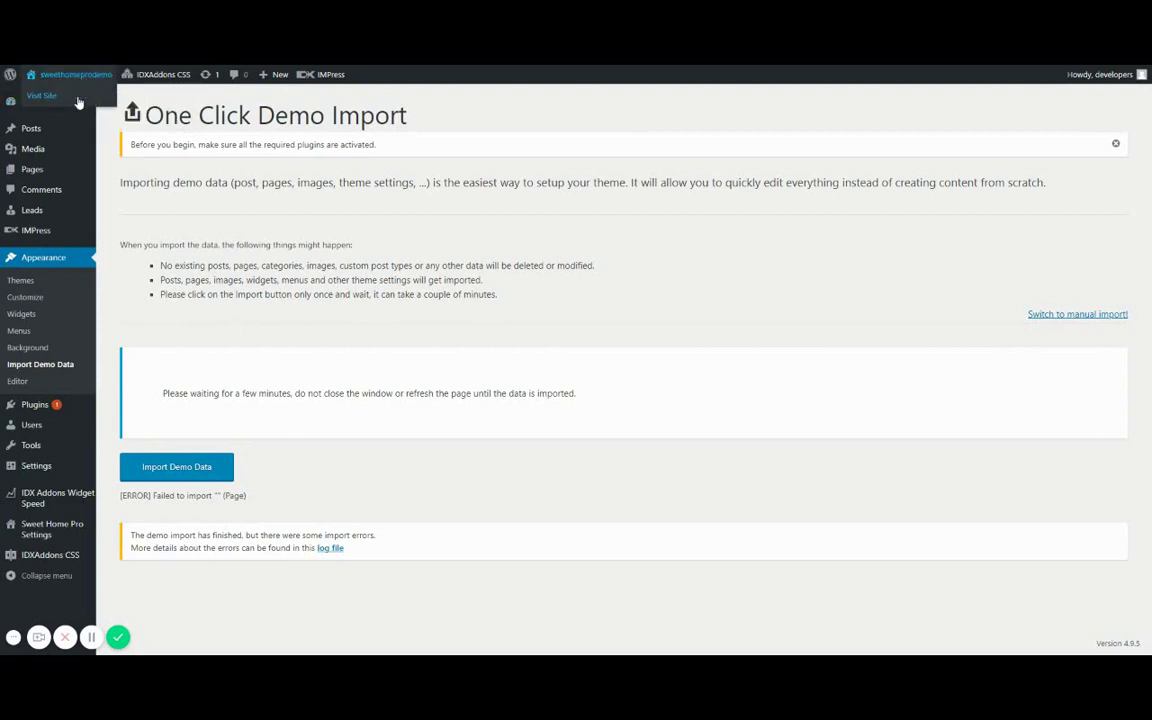
Scroll through the imported demo homepage on the live site, then head back to the Dashboard.
mouse_move(60, 87)
left_click(70, 74)
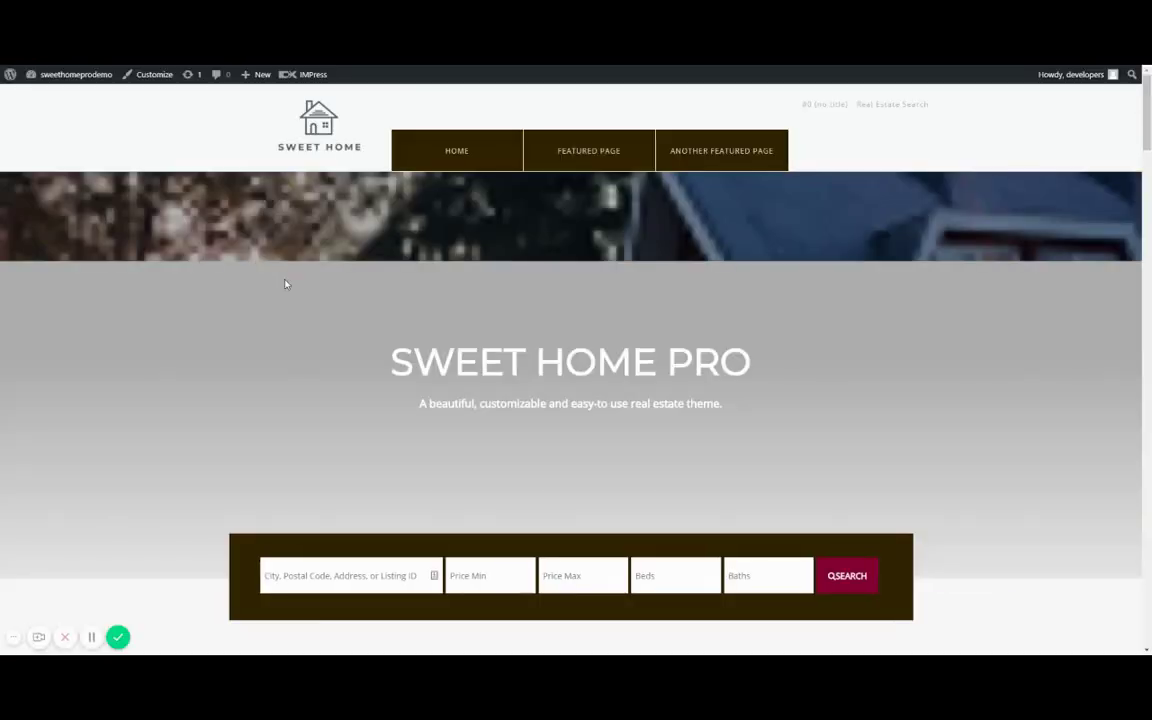
scroll(284, 284, "down", 10)
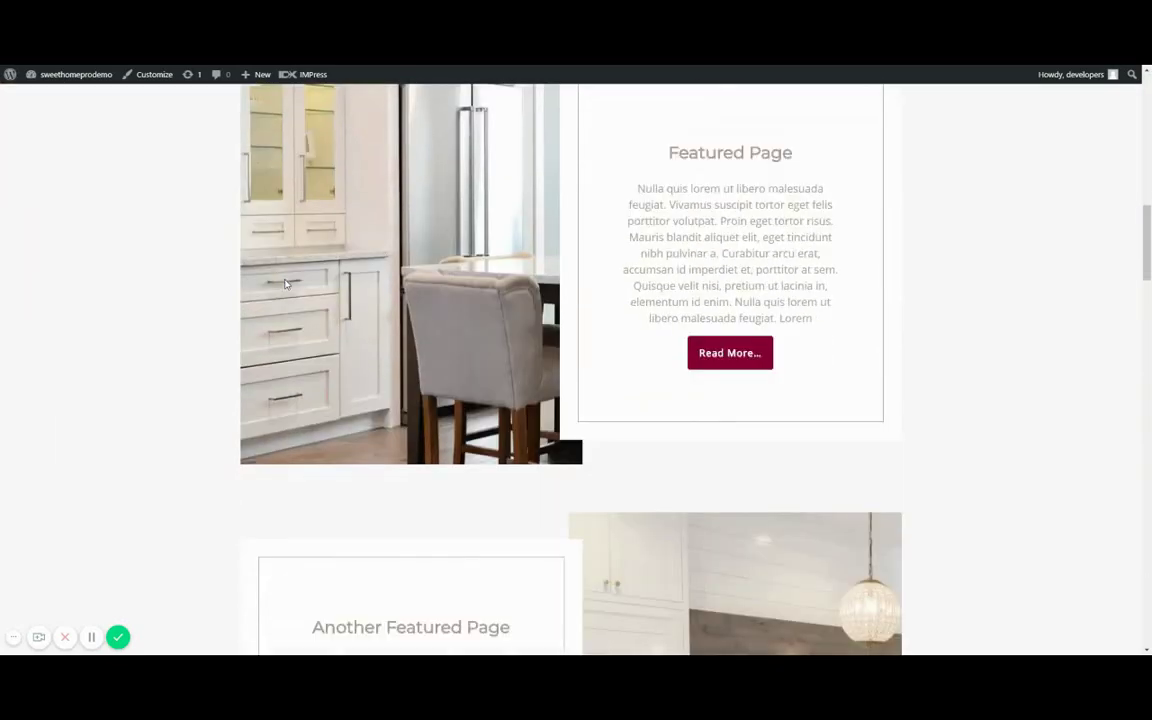
scroll(284, 284, "down", 15)
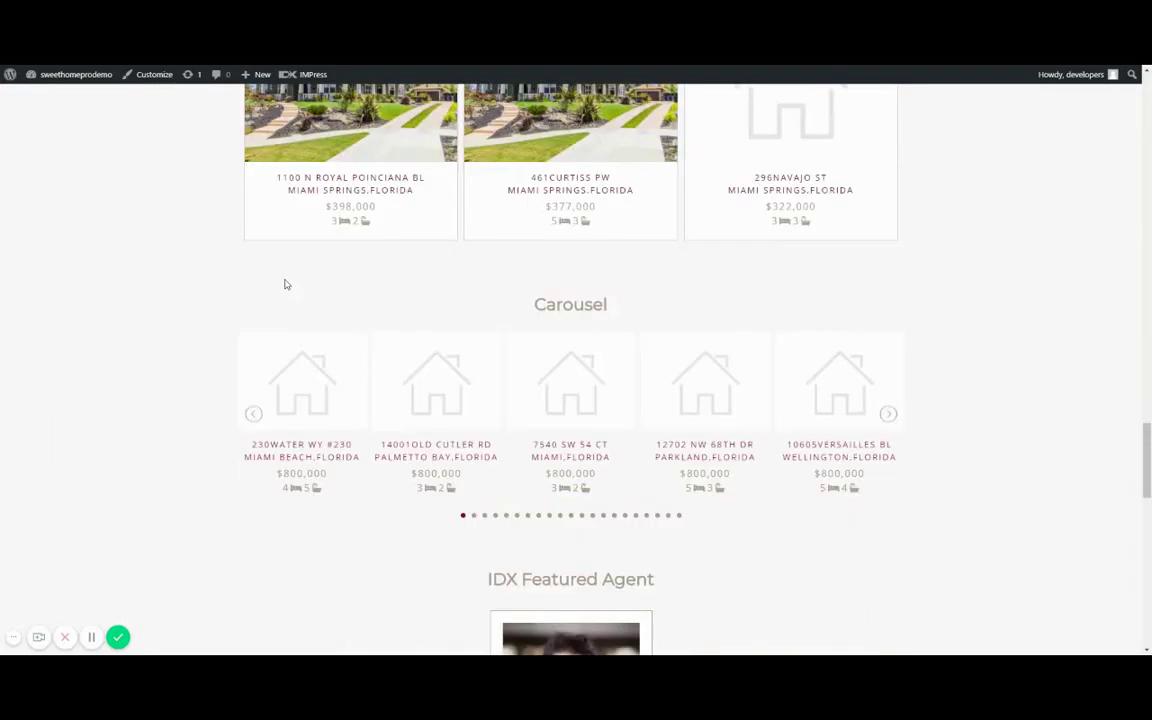
scroll(284, 284, "down", 12)
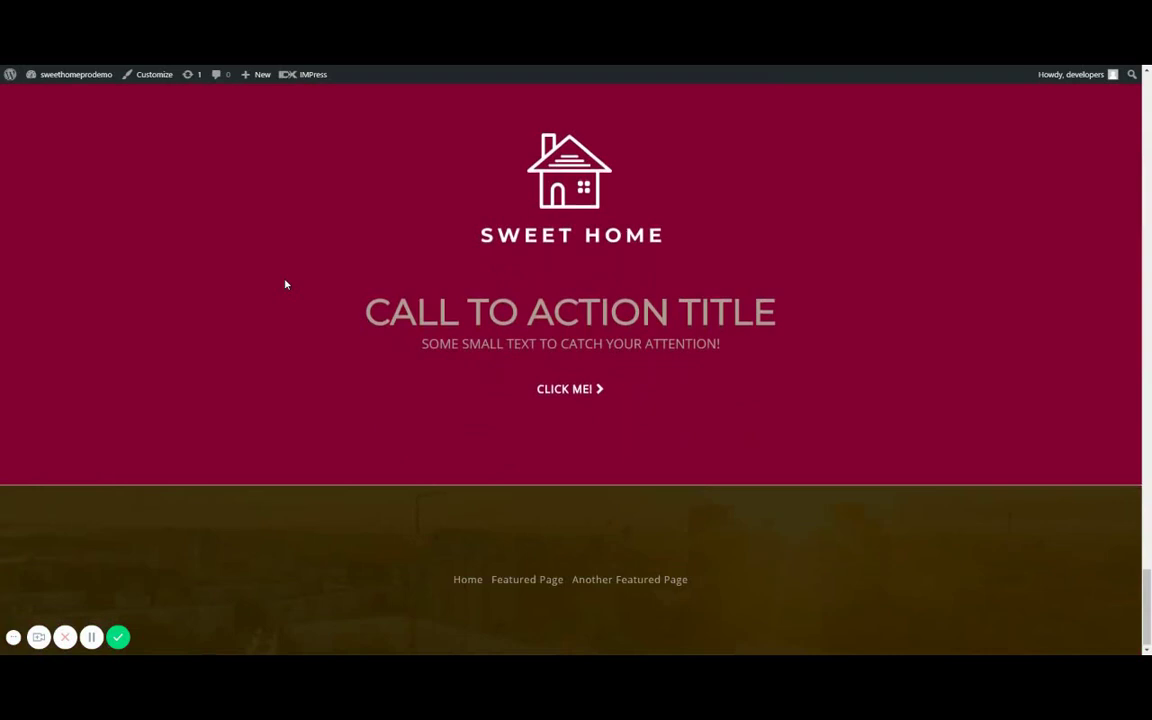
scroll(284, 284, "up", 20)
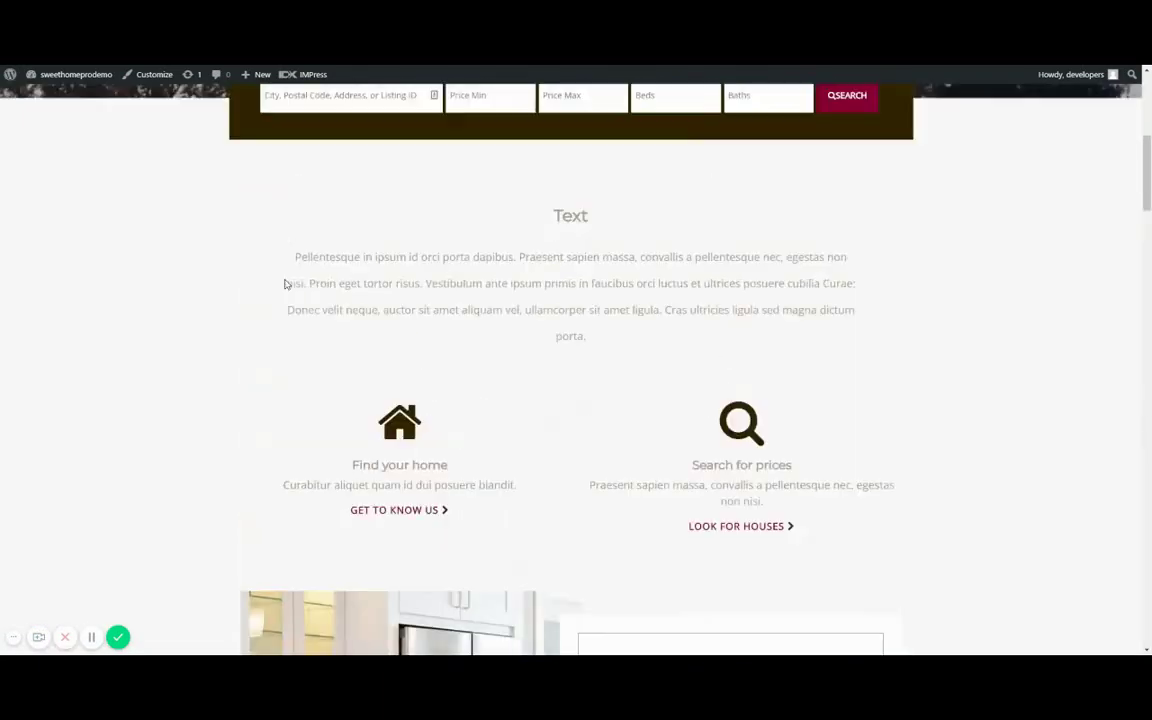
scroll(284, 284, "up", 5)
mouse_move(75, 77)
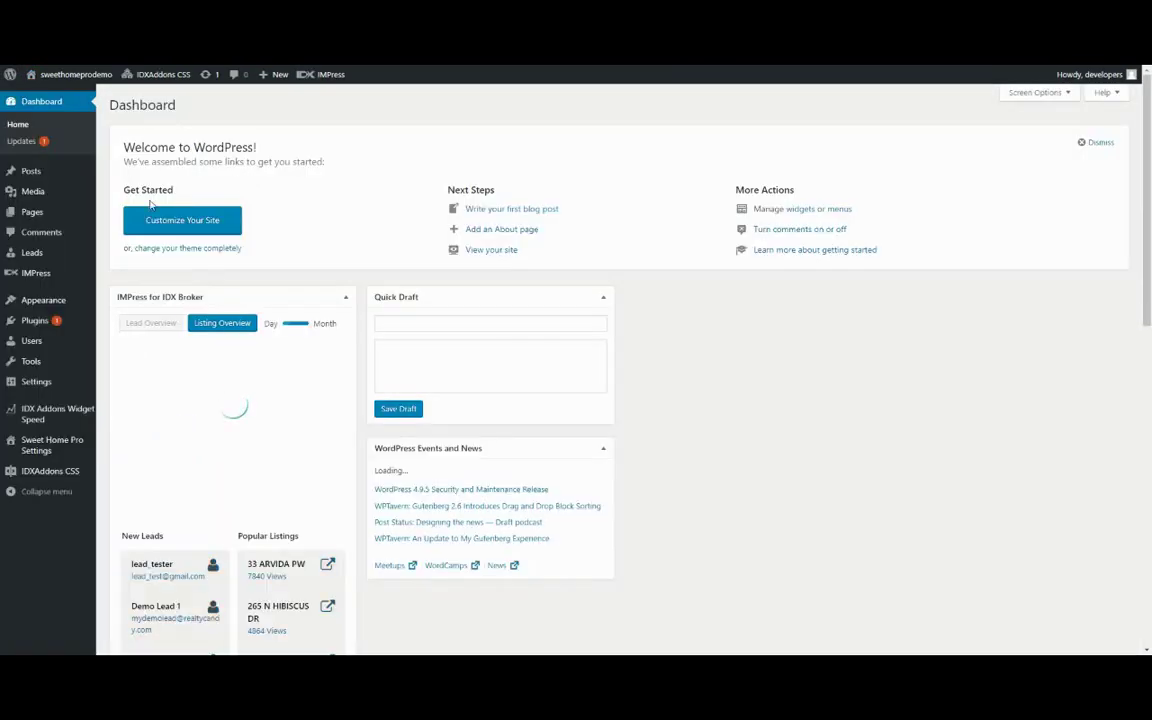
mouse_move(62, 194)
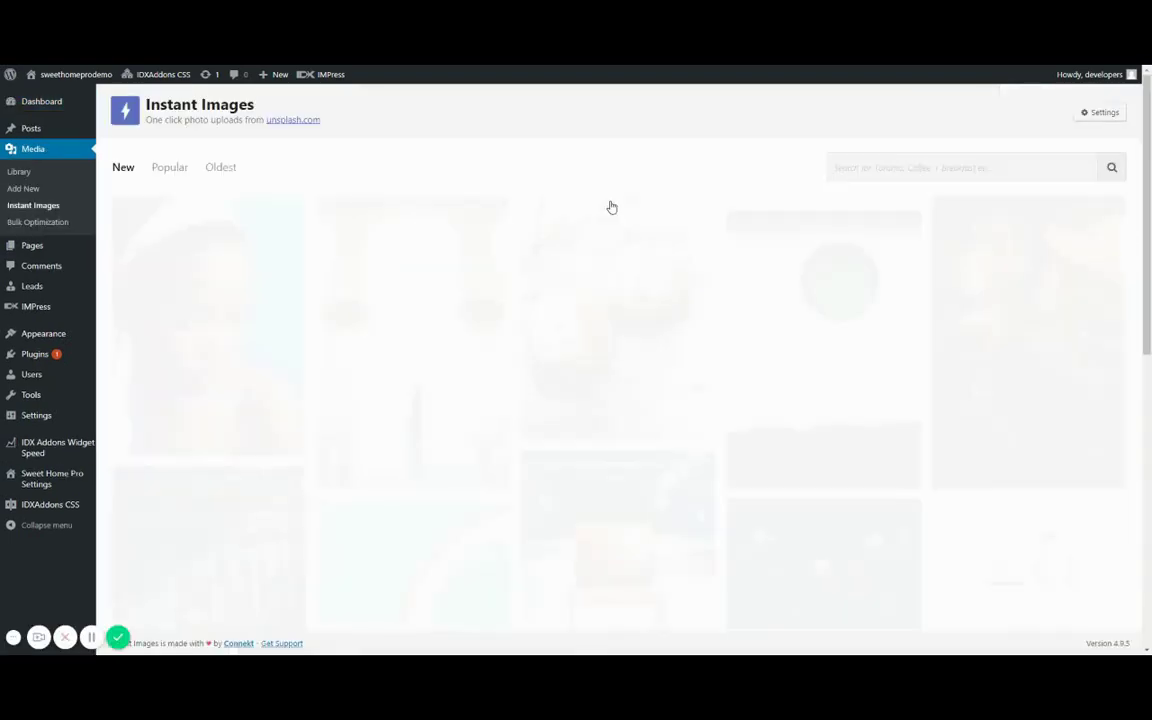
Browse the newest Unsplash photos in the Instant Images grid.
scroll(825, 187, "down", 6)
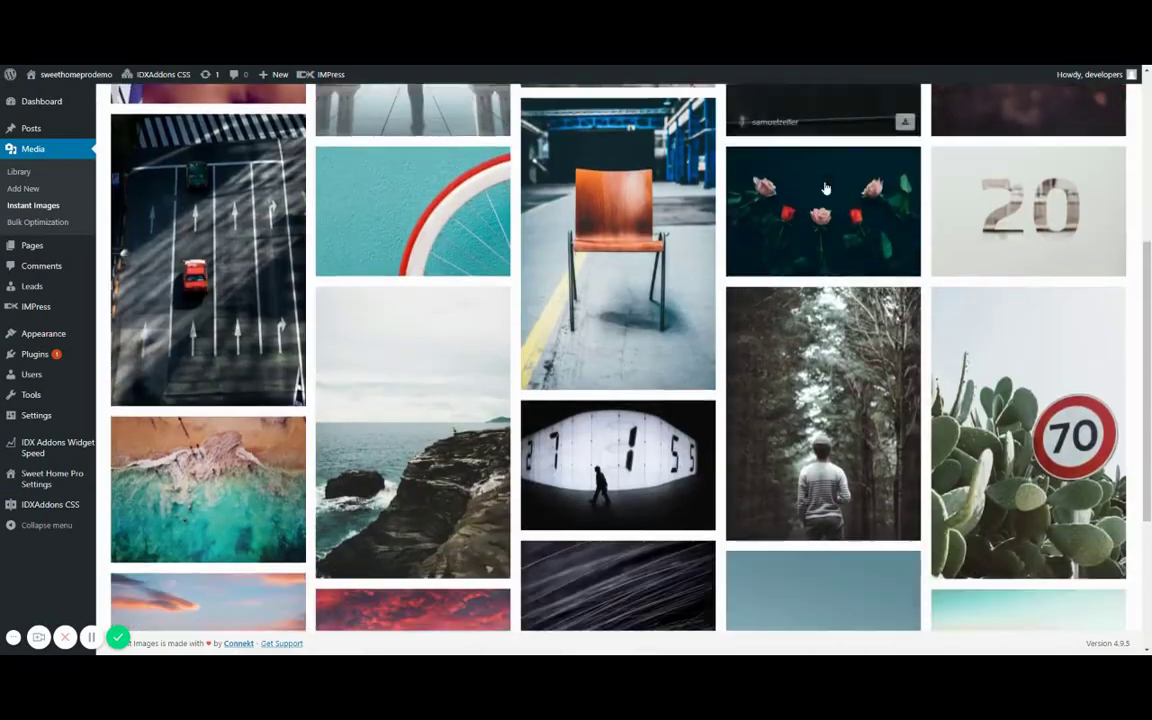
scroll(825, 187, "up", 6)
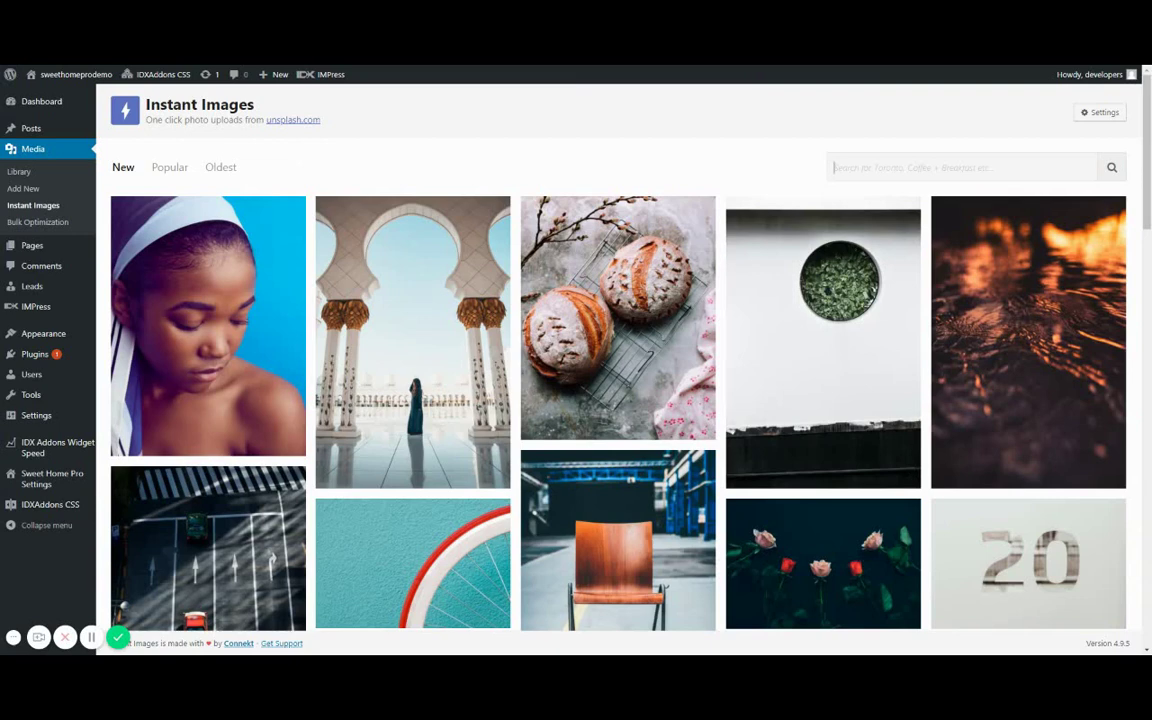
Search Instant Images for 'real estate' stock photos.
left_click(960, 167)
type("homes related")
key("ctrl+a")
type("real estate")
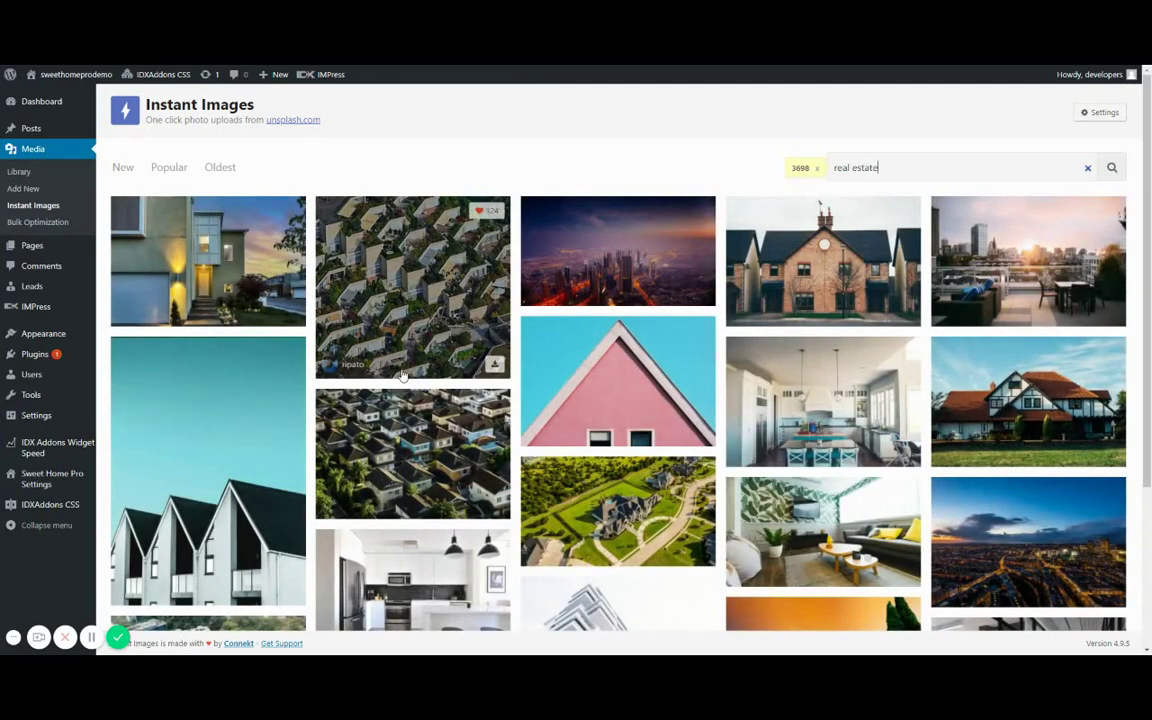
scroll(679, 381, "down", 5)
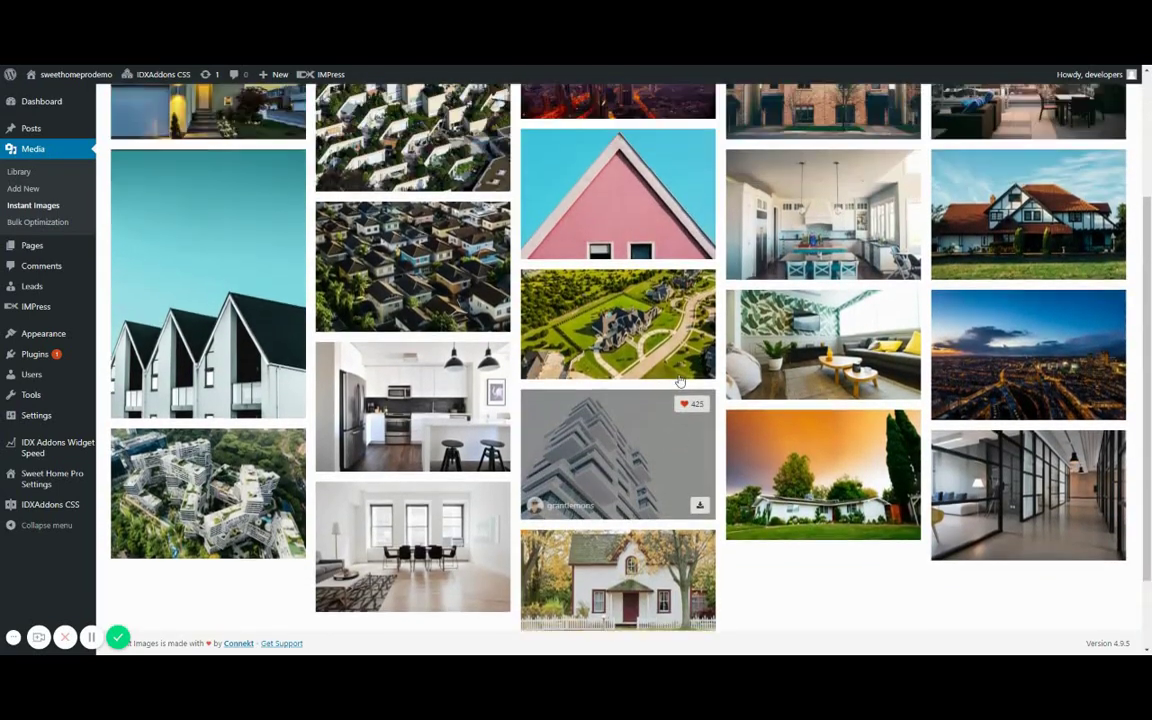
scroll(679, 381, "up", 5)
Download the rooftop city-view, red-roofed house, white kitchen and night skyline photos.
left_click(1028, 255)
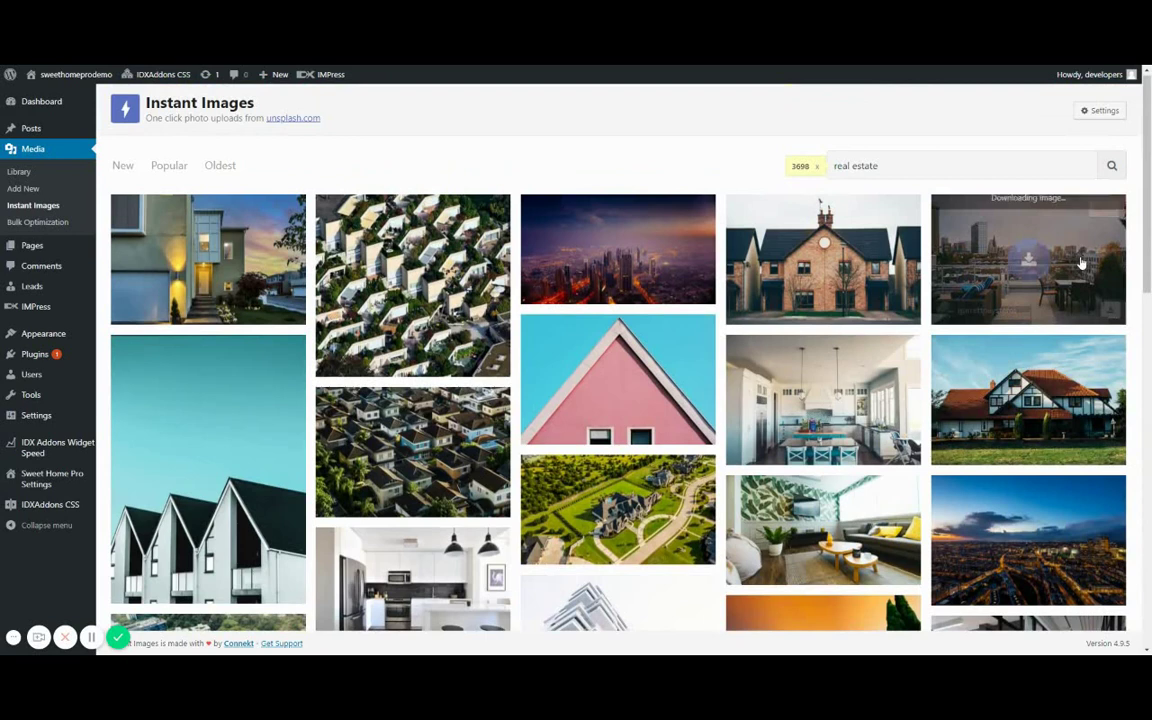
left_click(1037, 368)
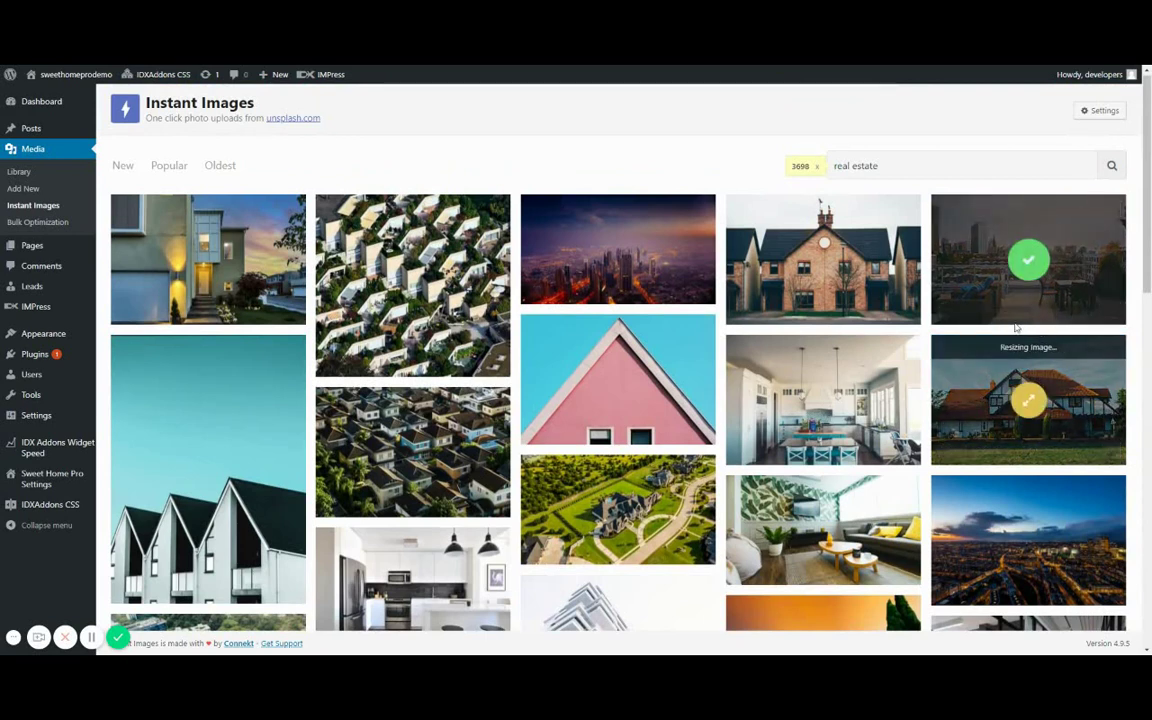
left_click(836, 395)
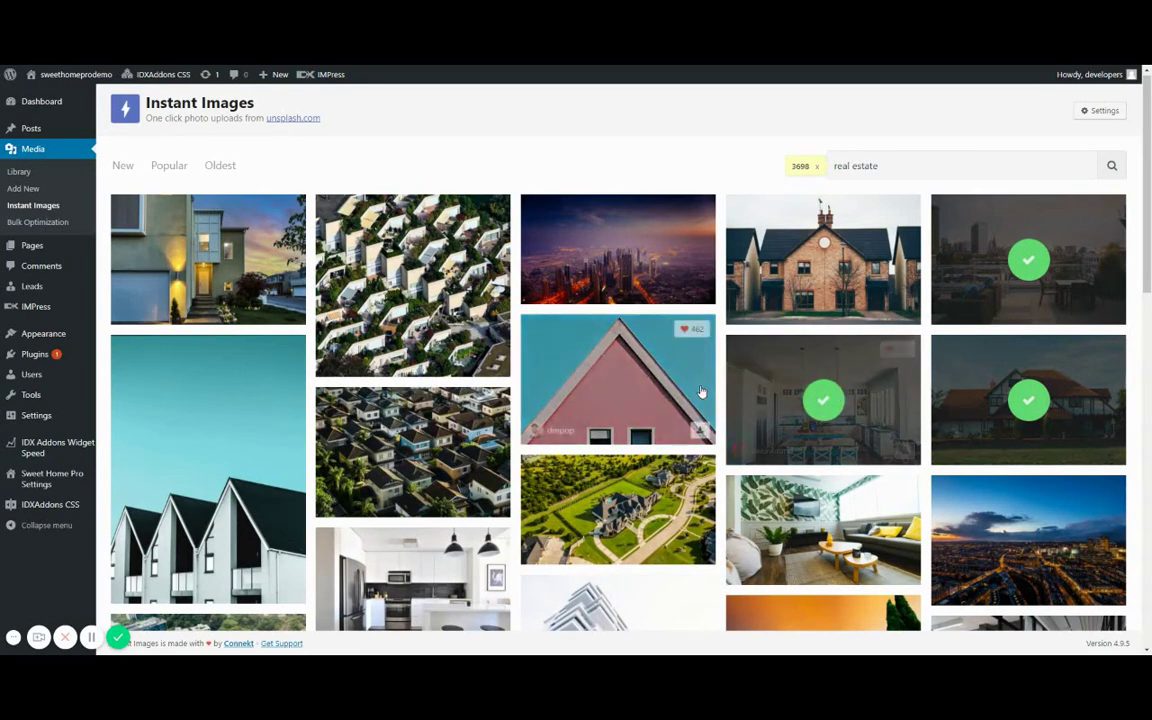
left_click(626, 199)
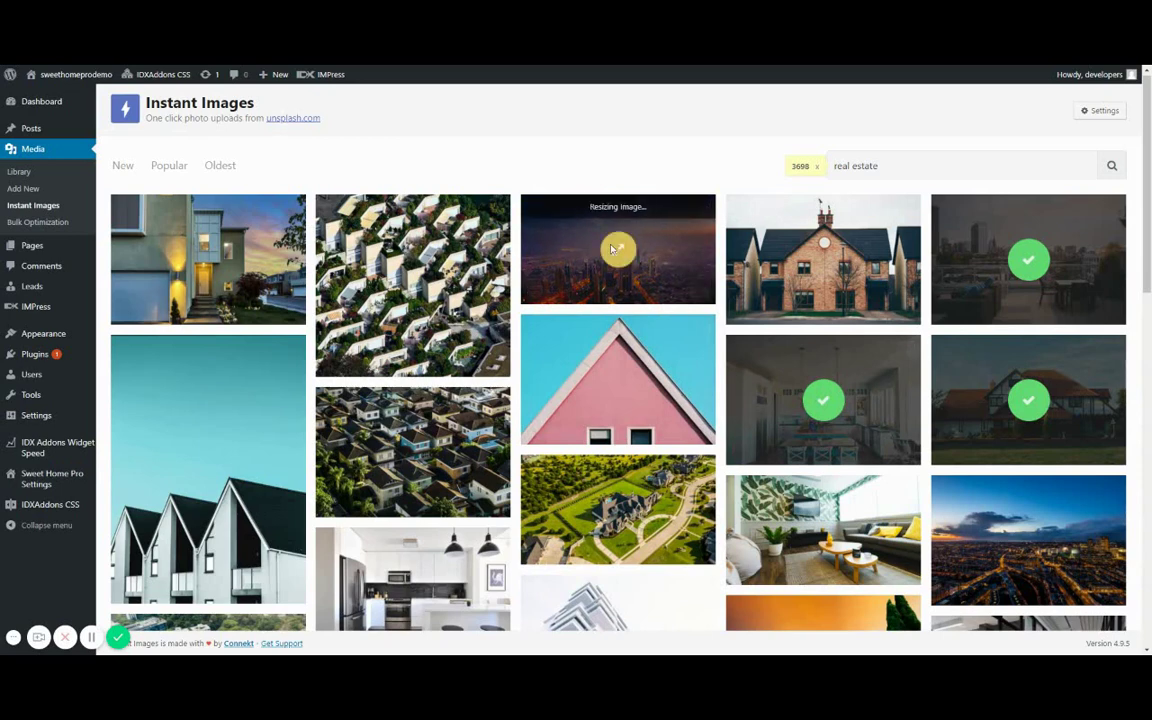
left_click(57, 175)
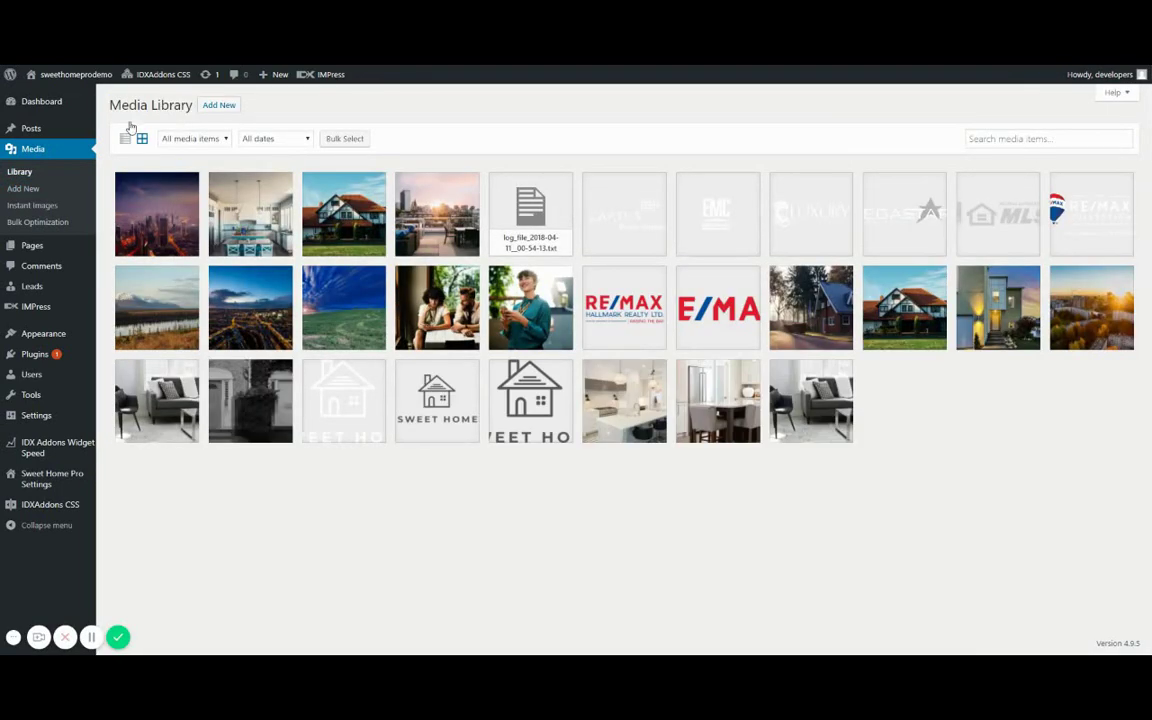
Launch the Sweet Home Pro Customizer from the admin bar.
mouse_move(58, 82)
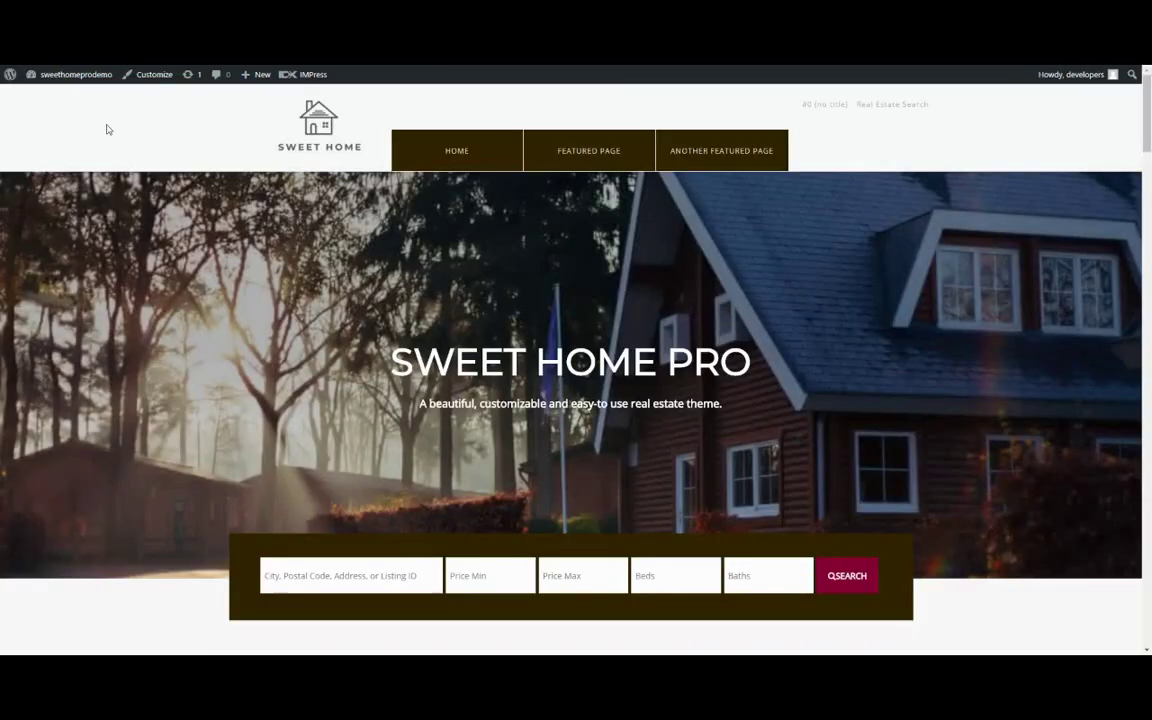
left_click(143, 77)
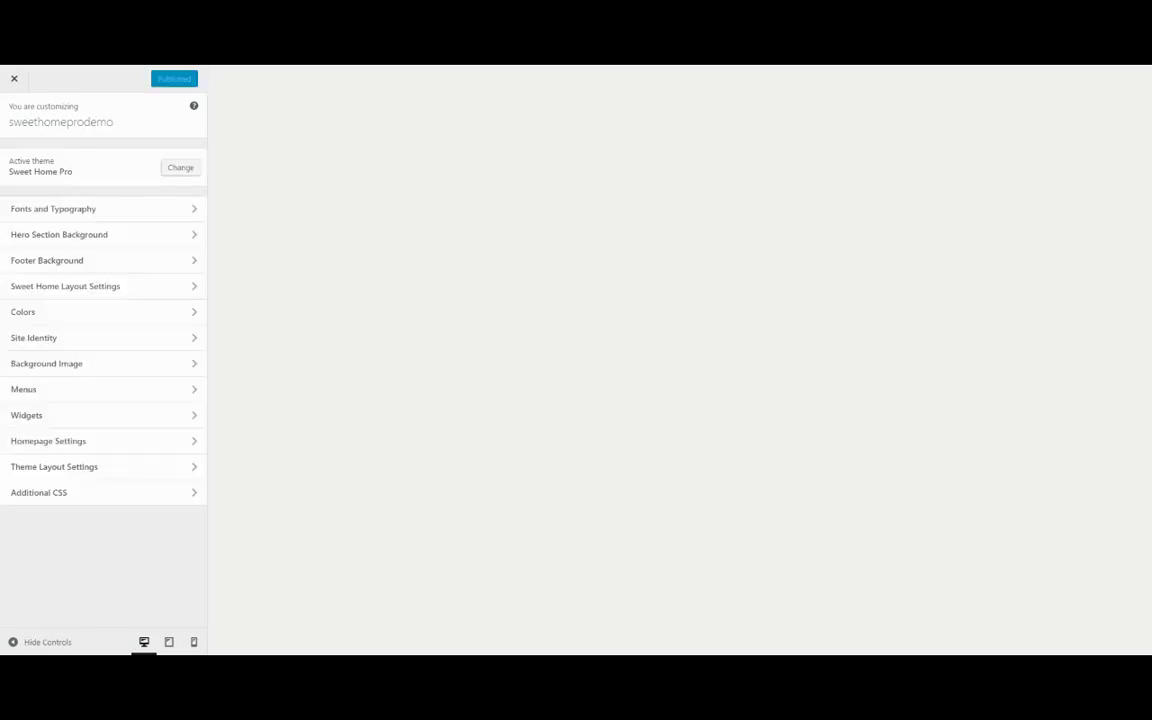
Set the night city skyline photo from the media library as the cropped hero background.
left_click(165, 238)
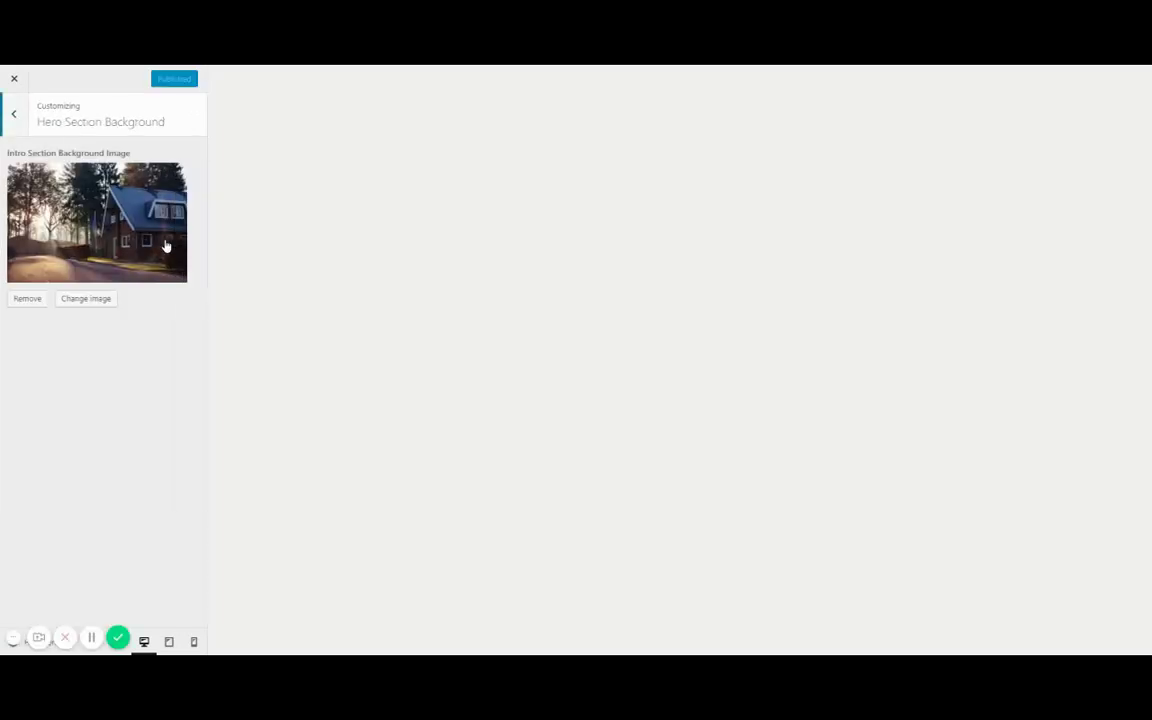
left_click(91, 302)
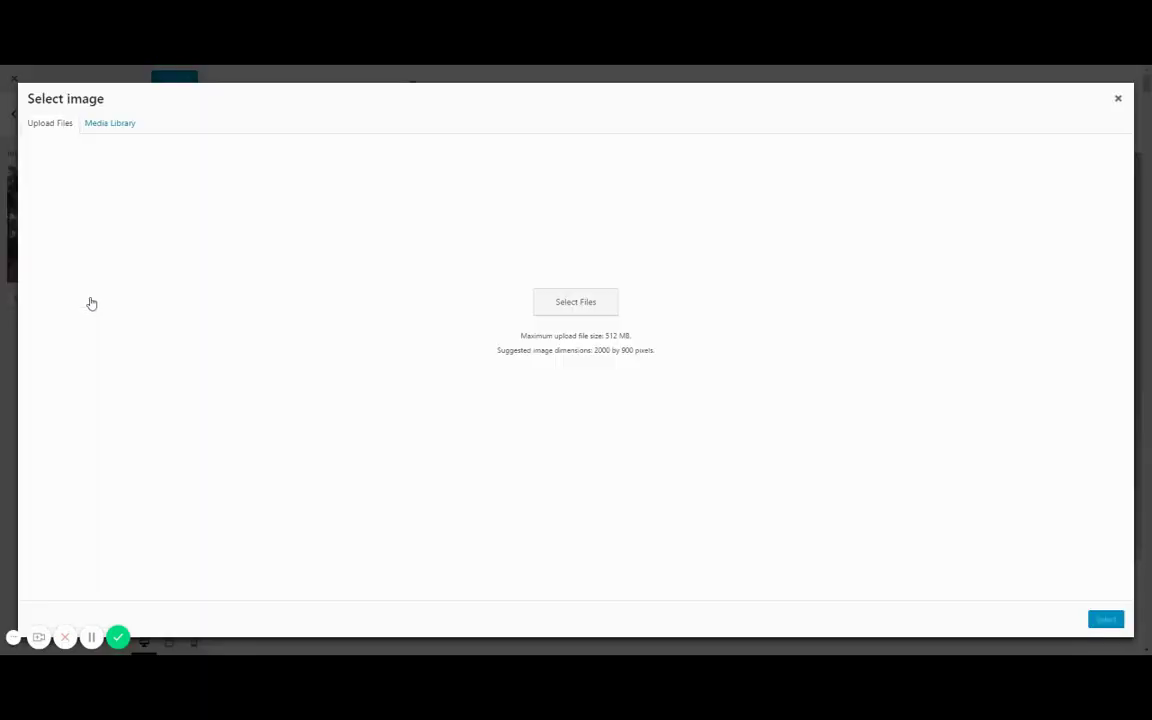
left_click(112, 124)
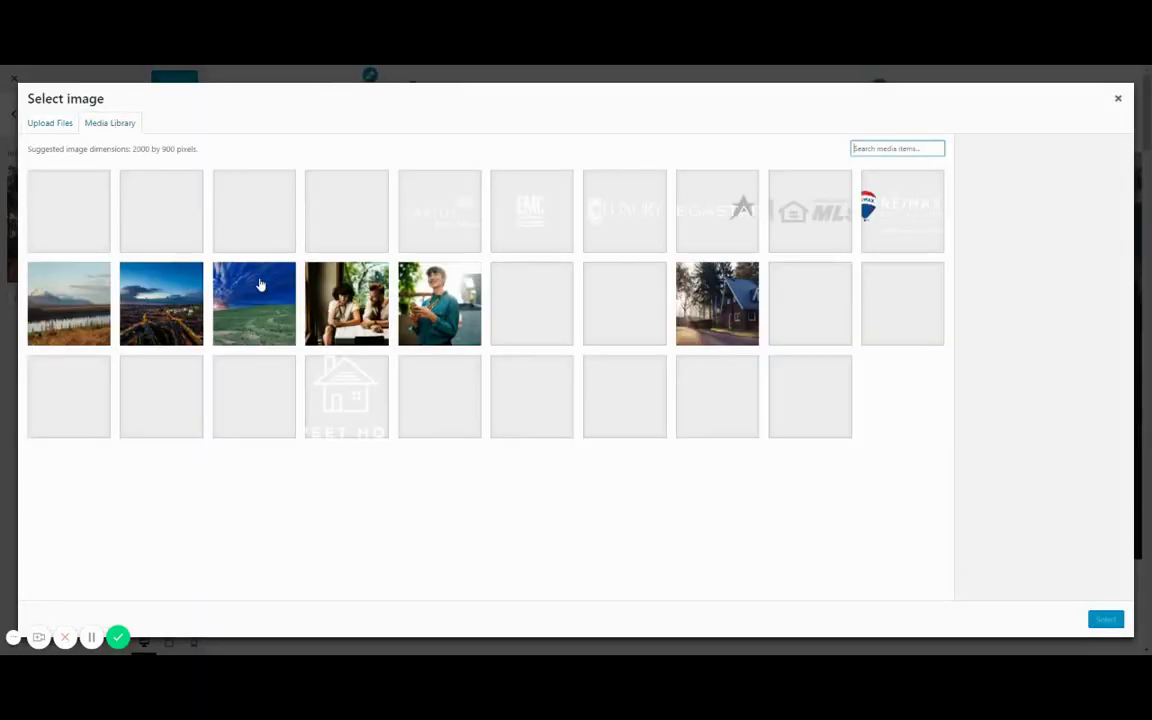
left_click(101, 228)
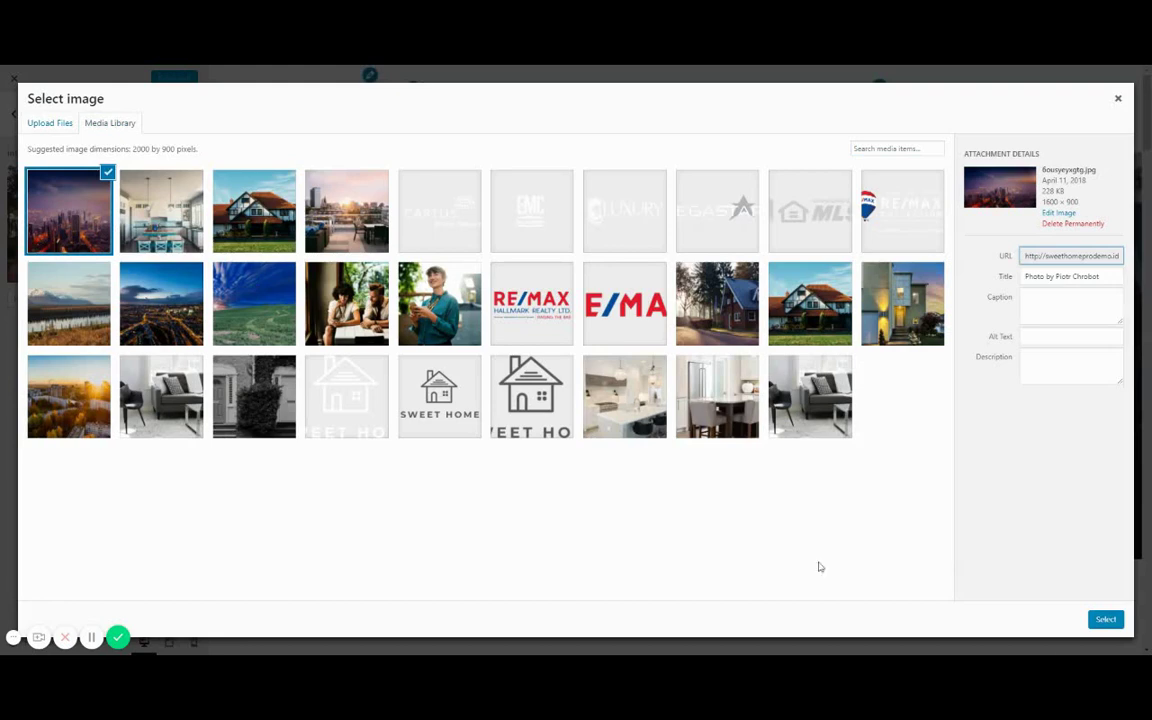
left_click(1106, 620)
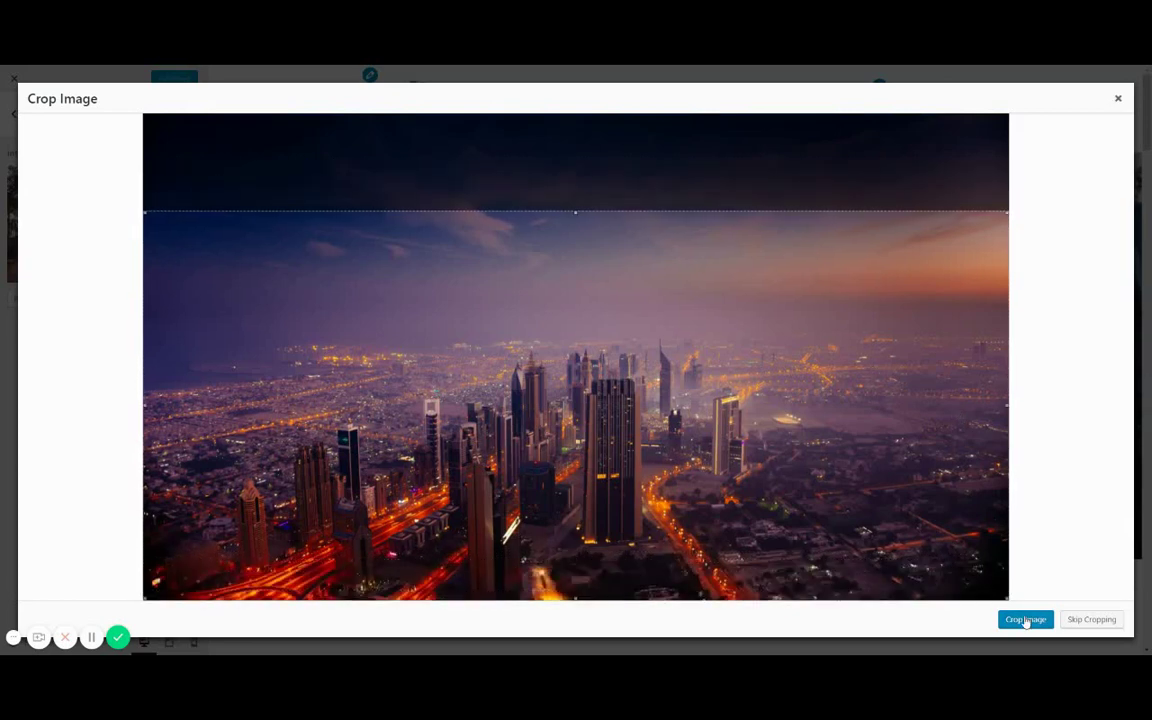
left_click(1025, 620)
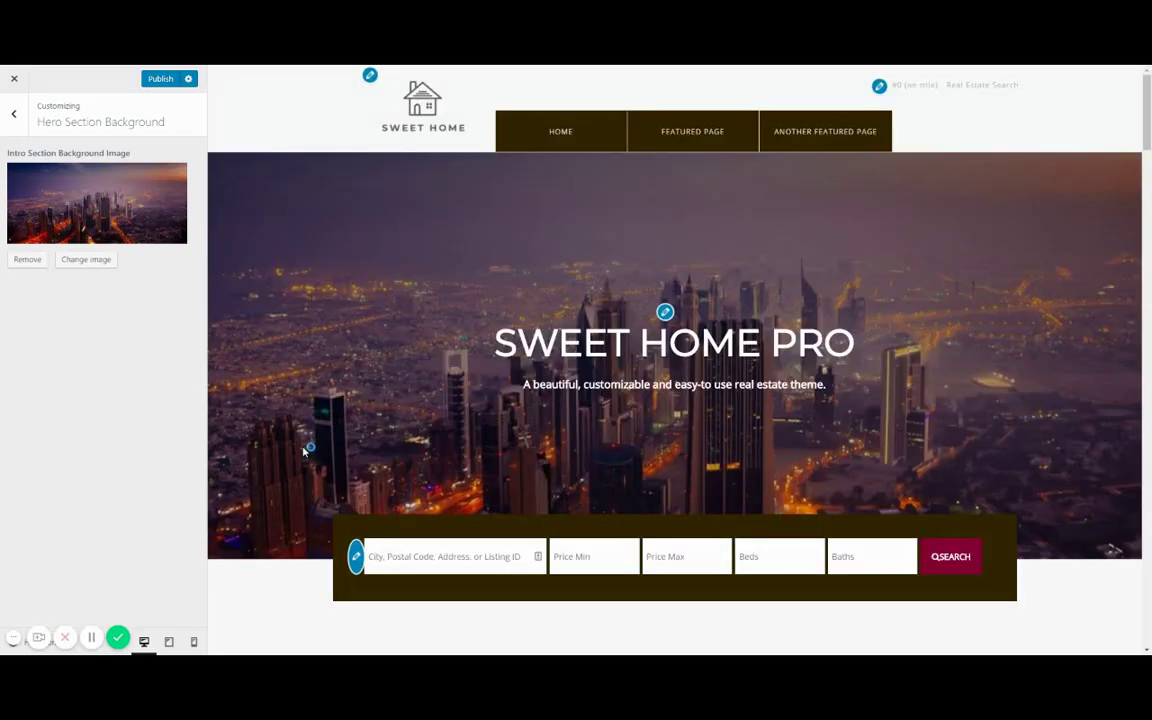
Go back to the Customizer sections and open Footer Background, showing the current sunset city photo.
scroll(303, 450, "down", 3)
scroll(303, 450, "up", 3)
left_click(14, 113)
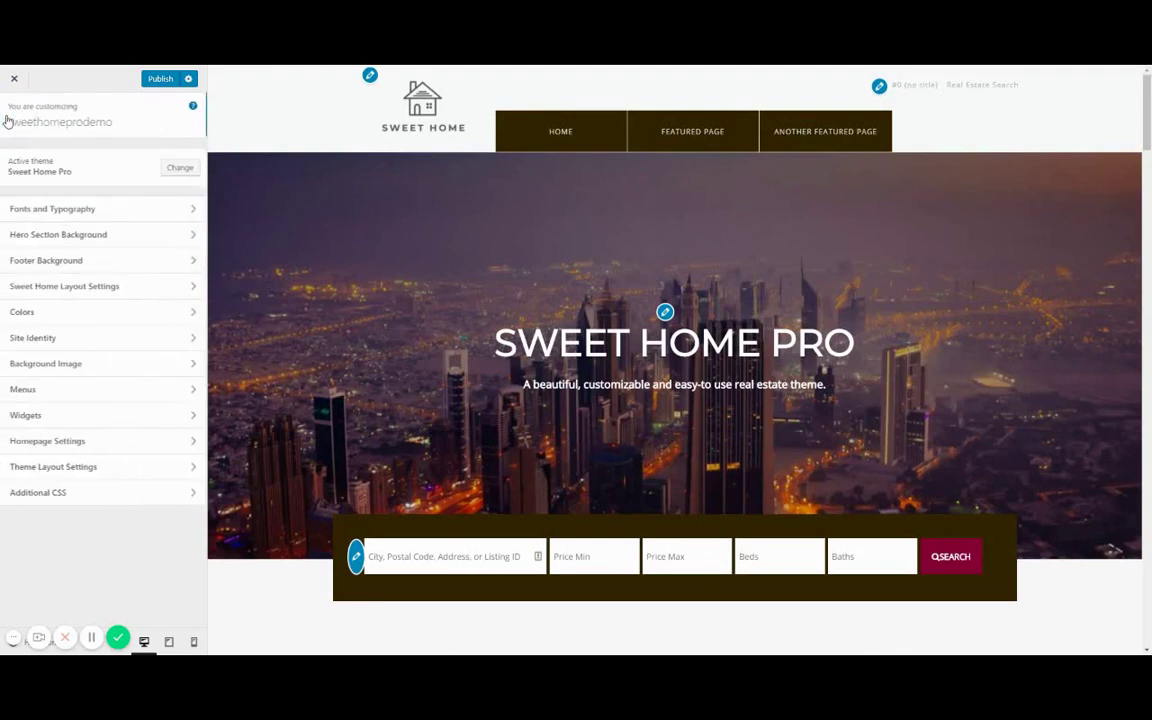
scroll(365, 378, "down", 10)
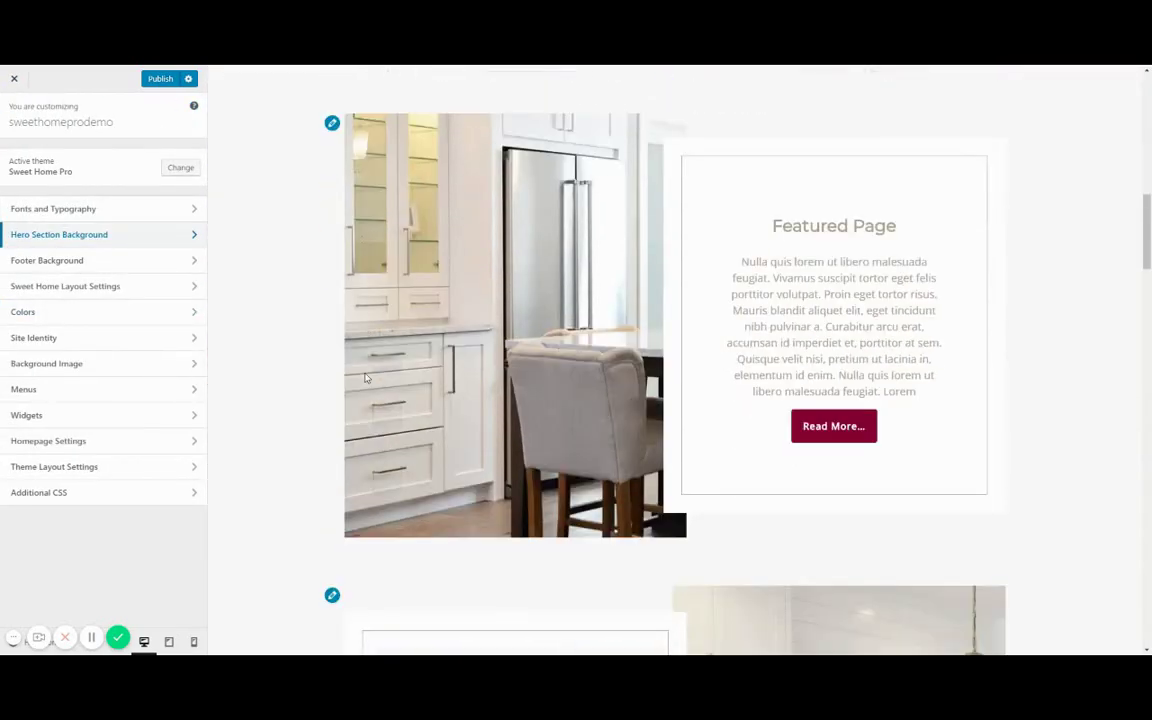
scroll(365, 378, "down", 8)
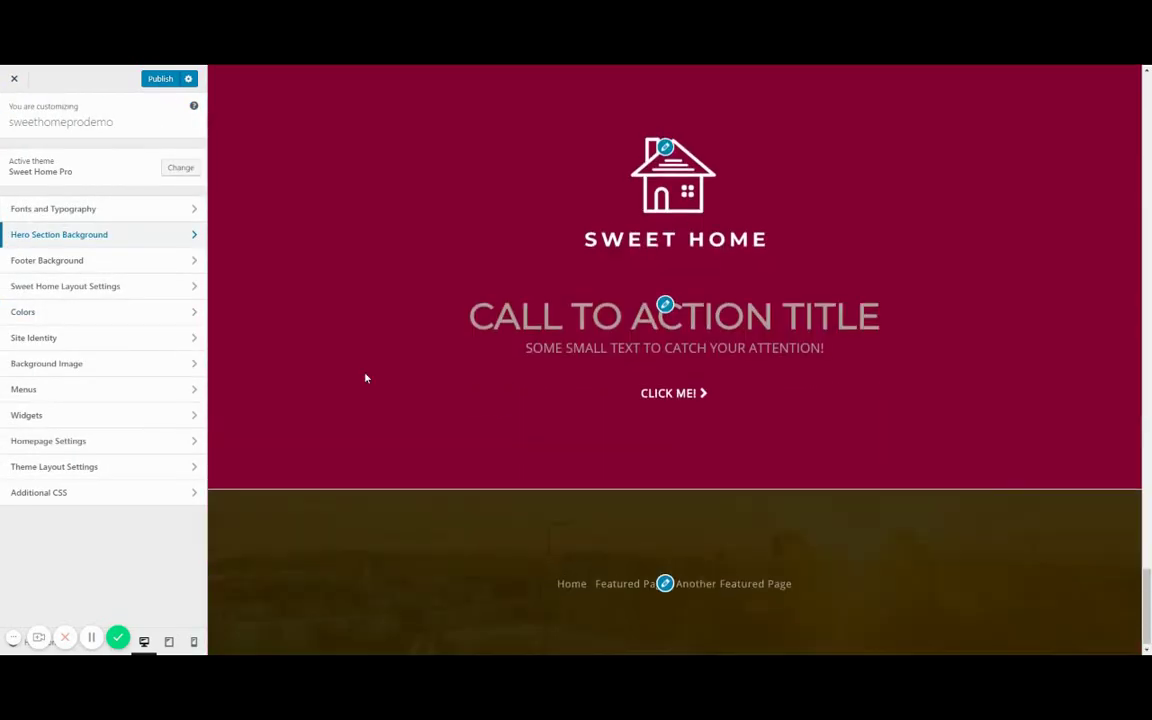
left_click(106, 262)
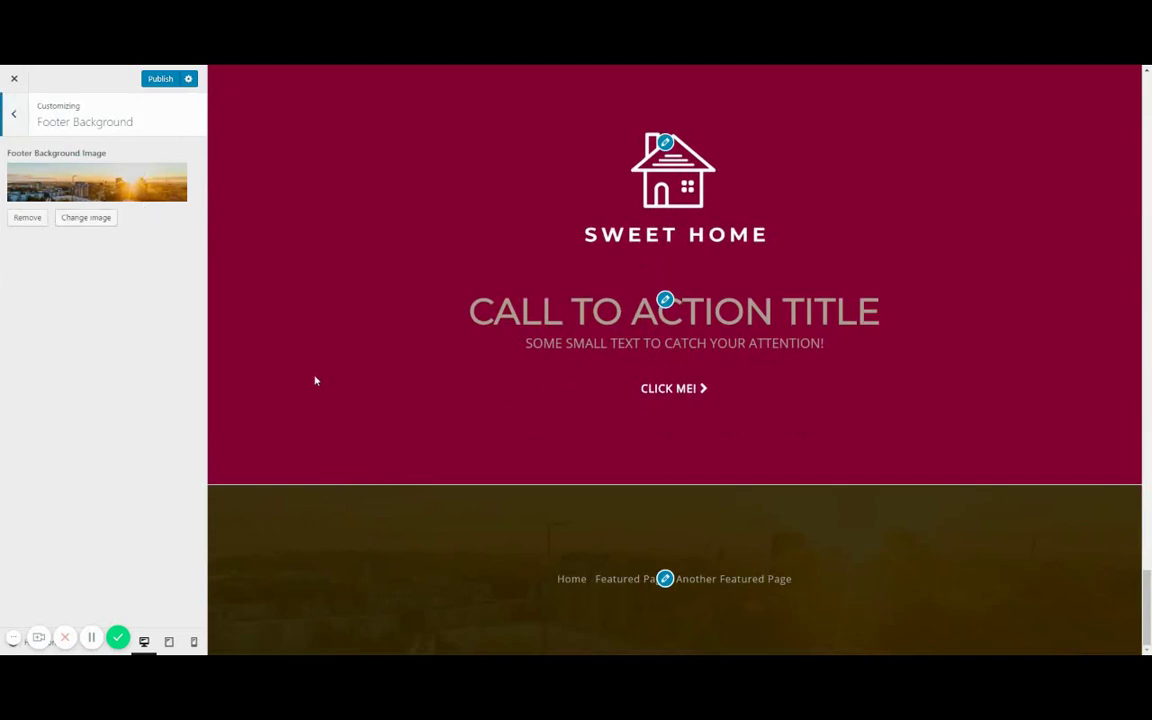
scroll(315, 380, "up", 15)
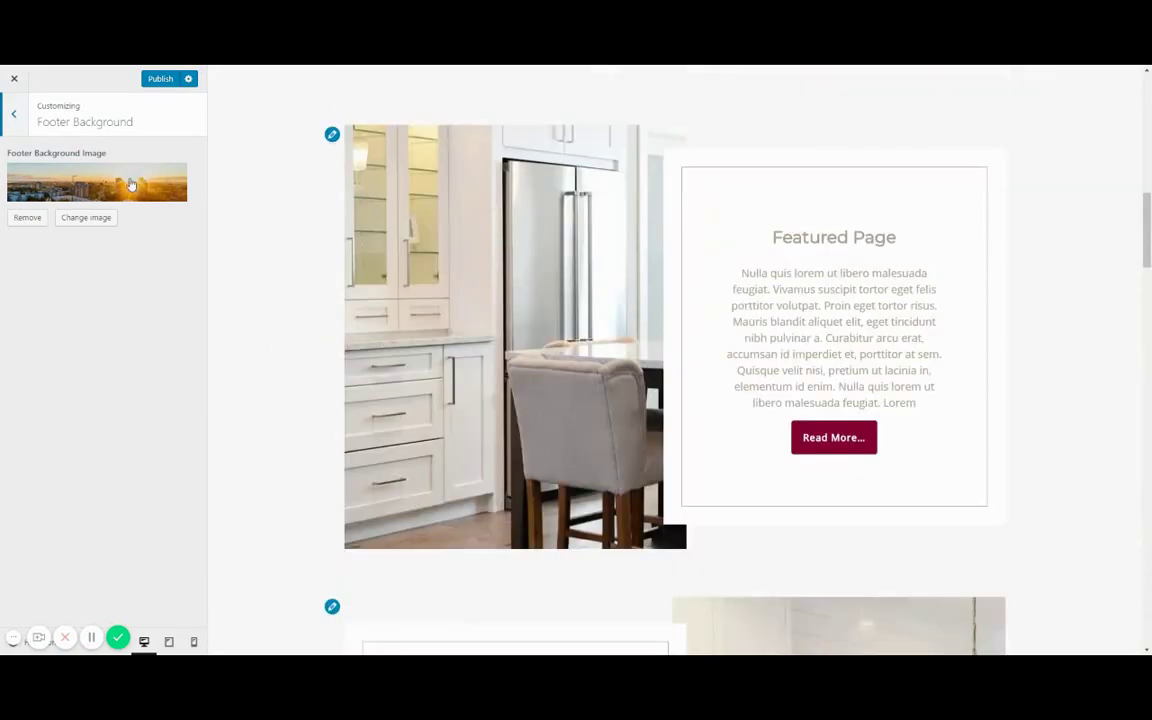
Choose the city-view image for the footer and crop it around the sunlit skyline.
left_click(130, 185)
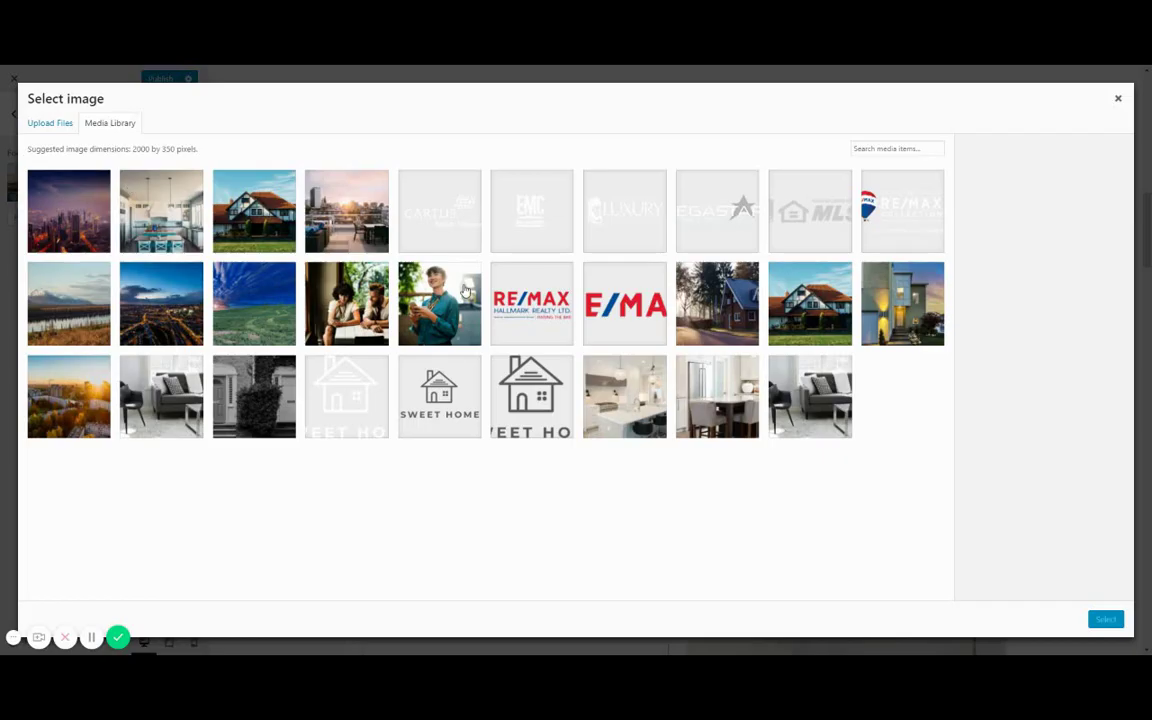
left_click(96, 346)
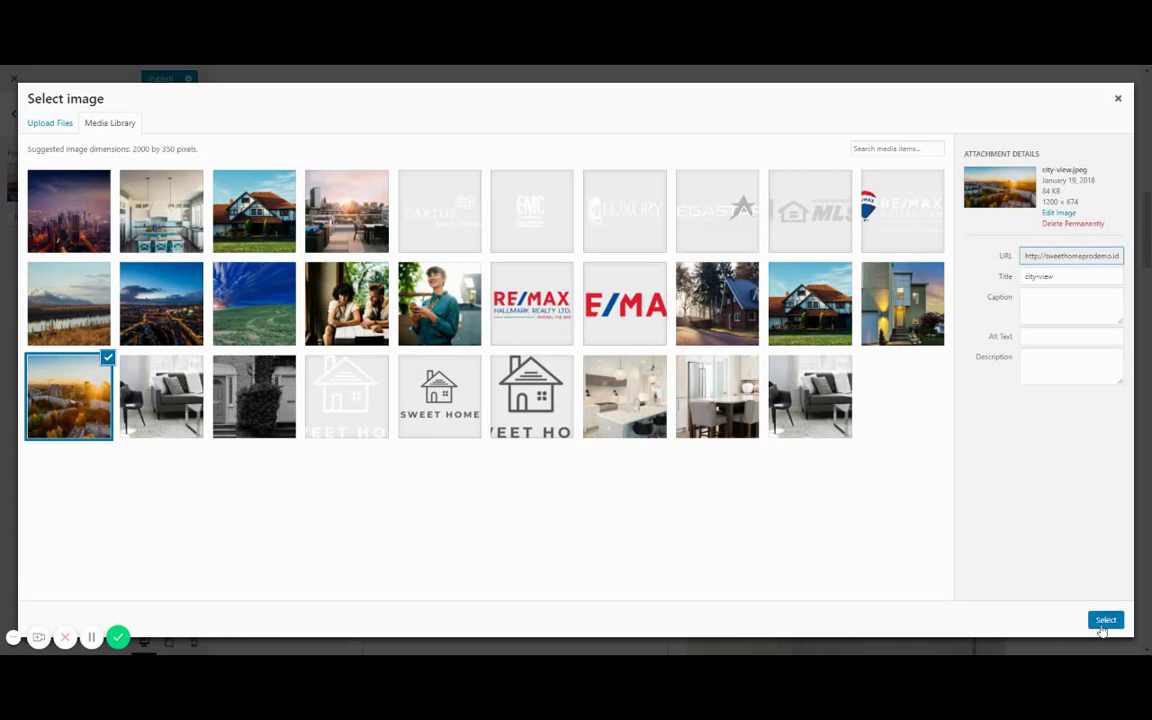
left_click(1105, 619)
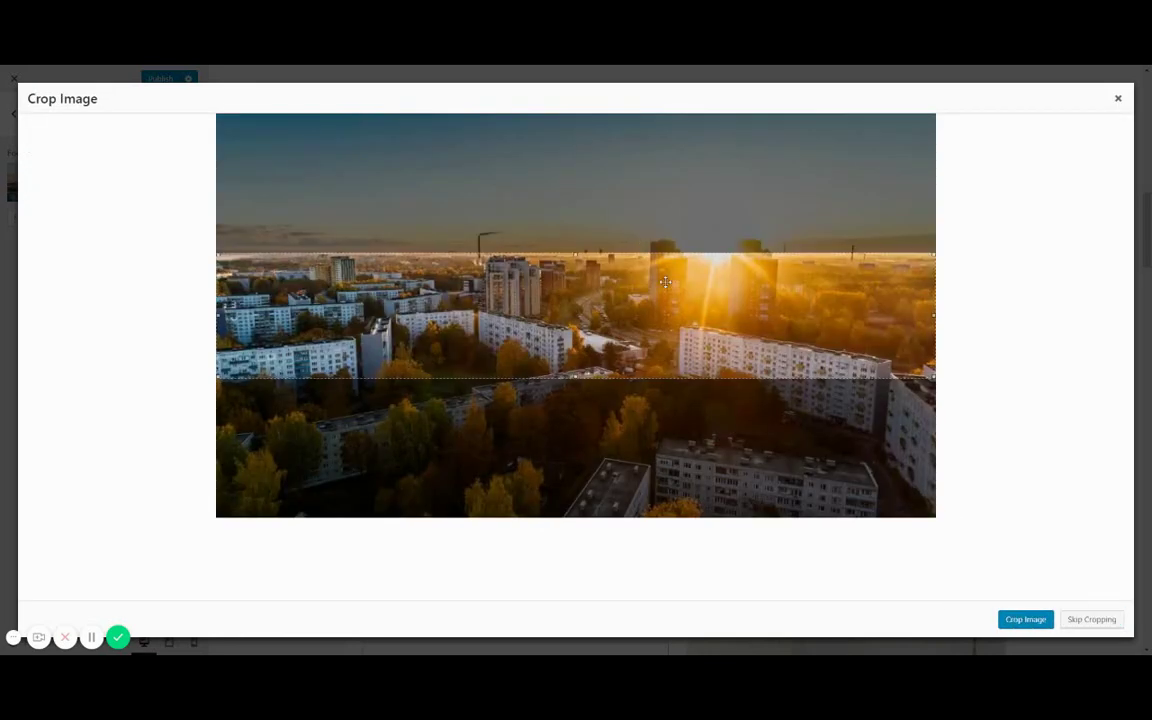
left_click_drag(638, 260, 650, 133)
left_click_drag(665, 282, 665, 370)
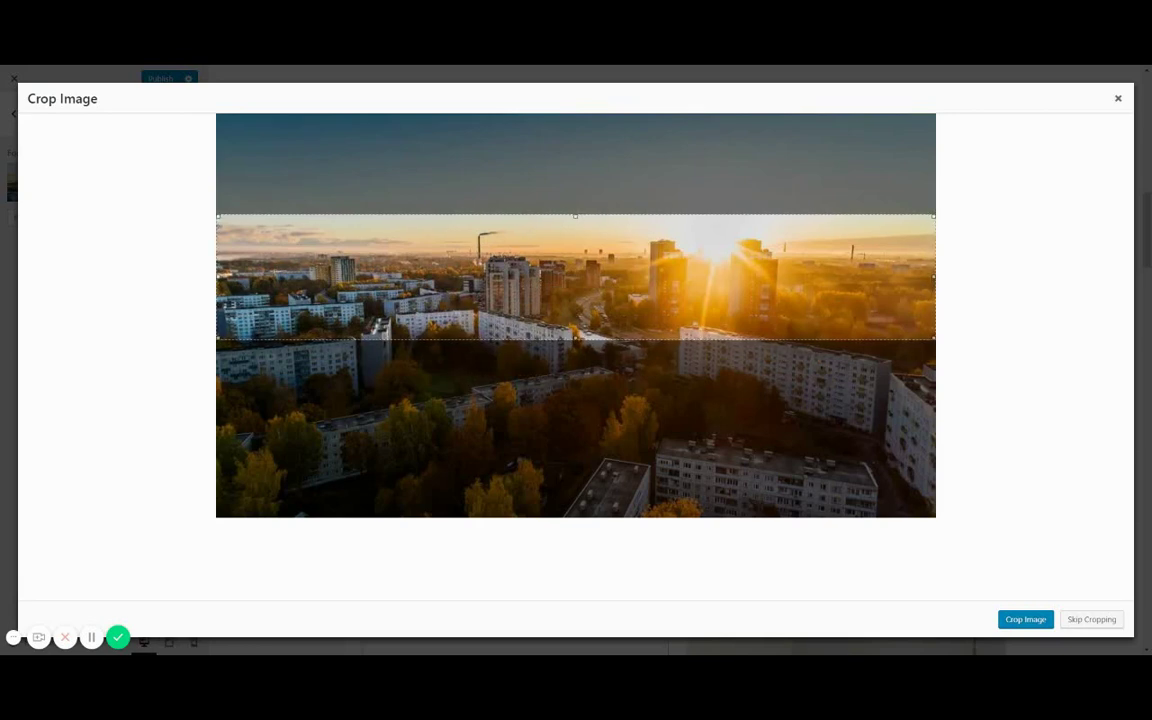
left_click_drag(665, 370, 665, 361)
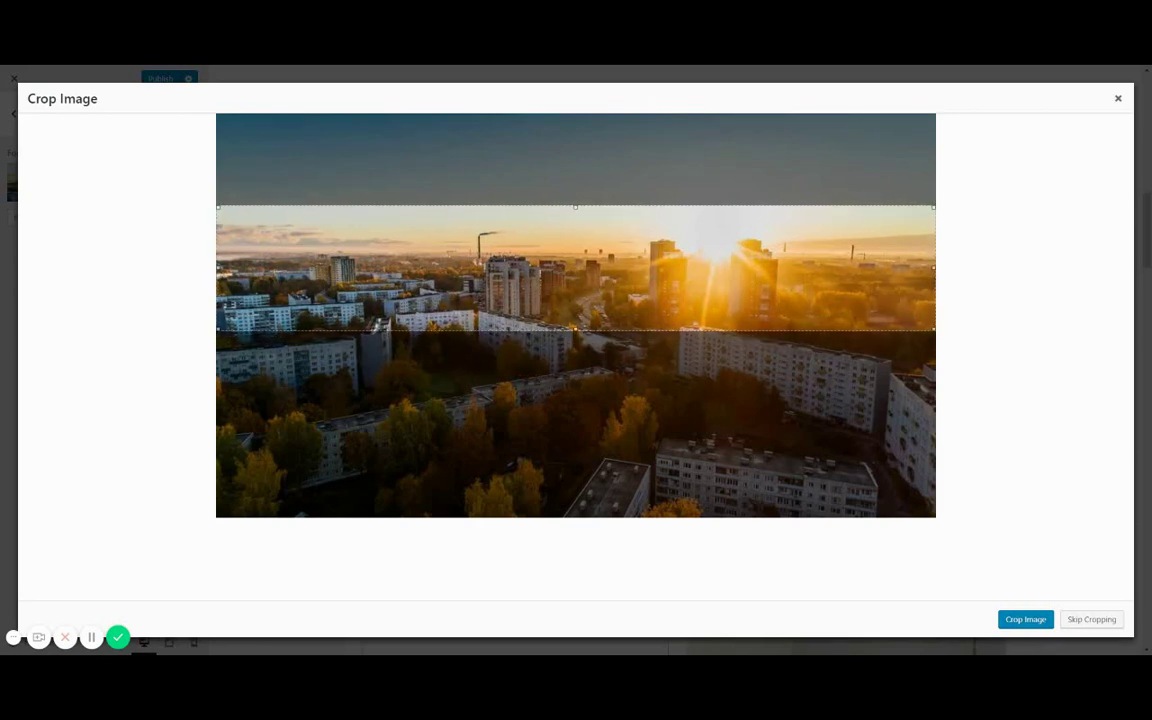
mouse_move(575, 268)
left_mouse_down()
mouse_move(575, 398)
mouse_move(575, 260)
left_mouse_up()
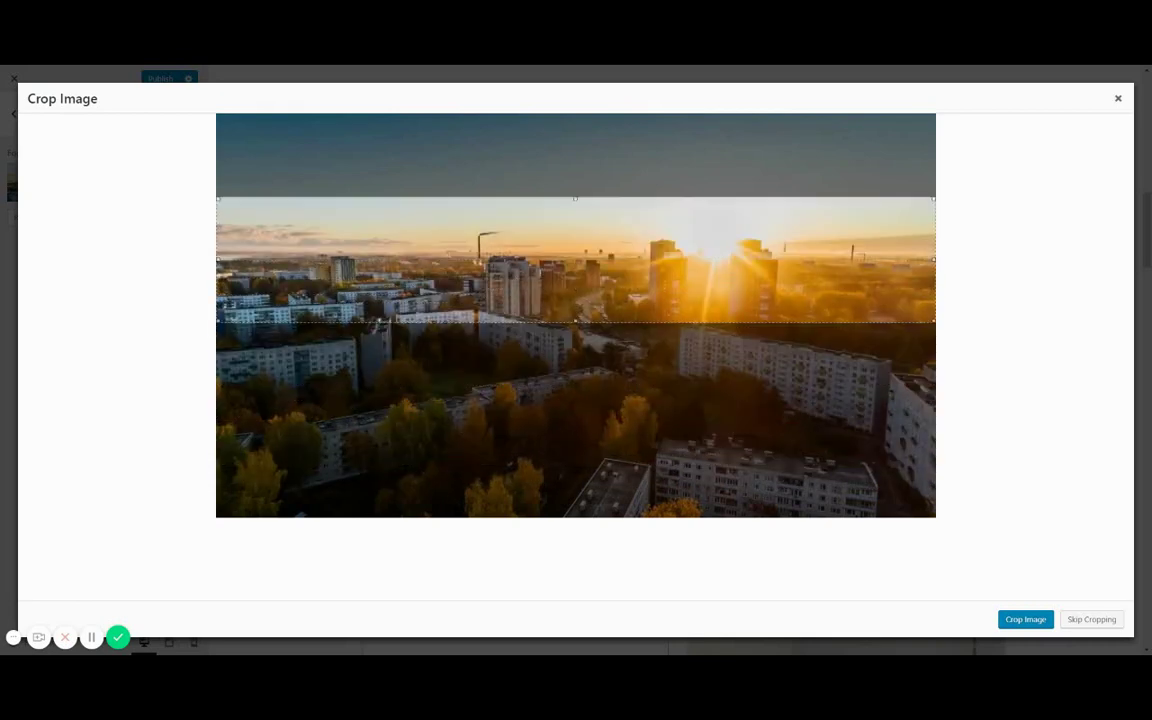
mouse_move(706, 227)
left_mouse_down()
mouse_move(706, 205)
mouse_move(706, 238)
mouse_move(706, 209)
left_mouse_up()
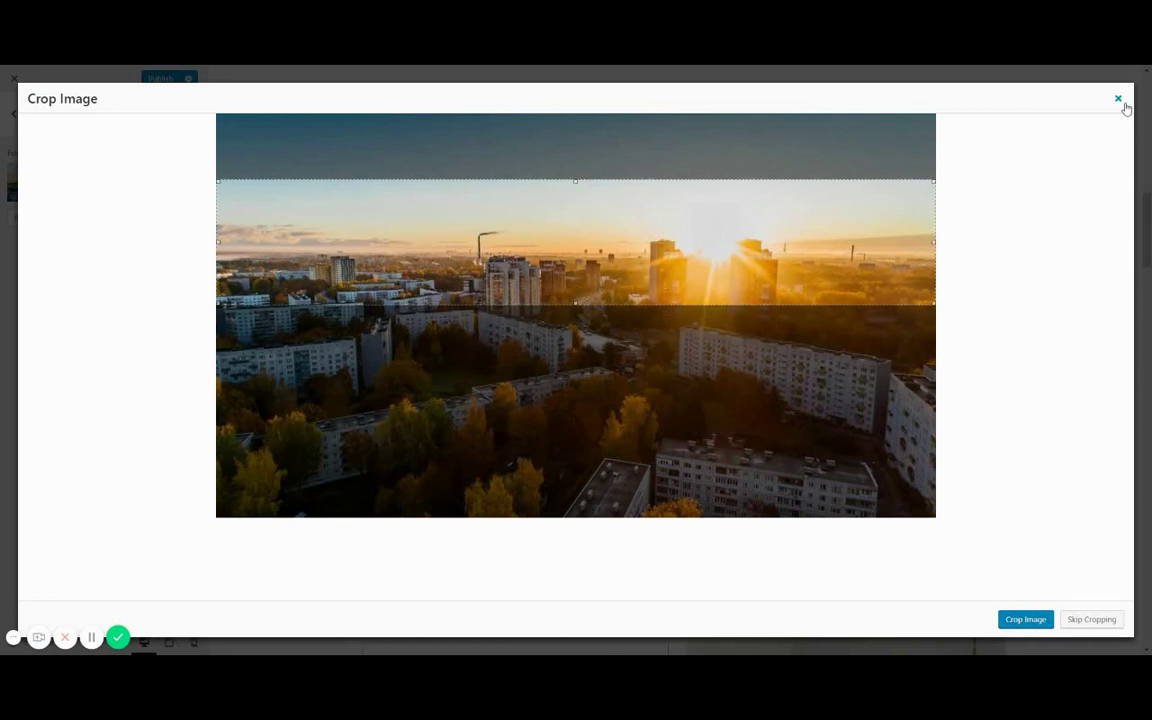
left_click_drag(805, 198, 807, 209)
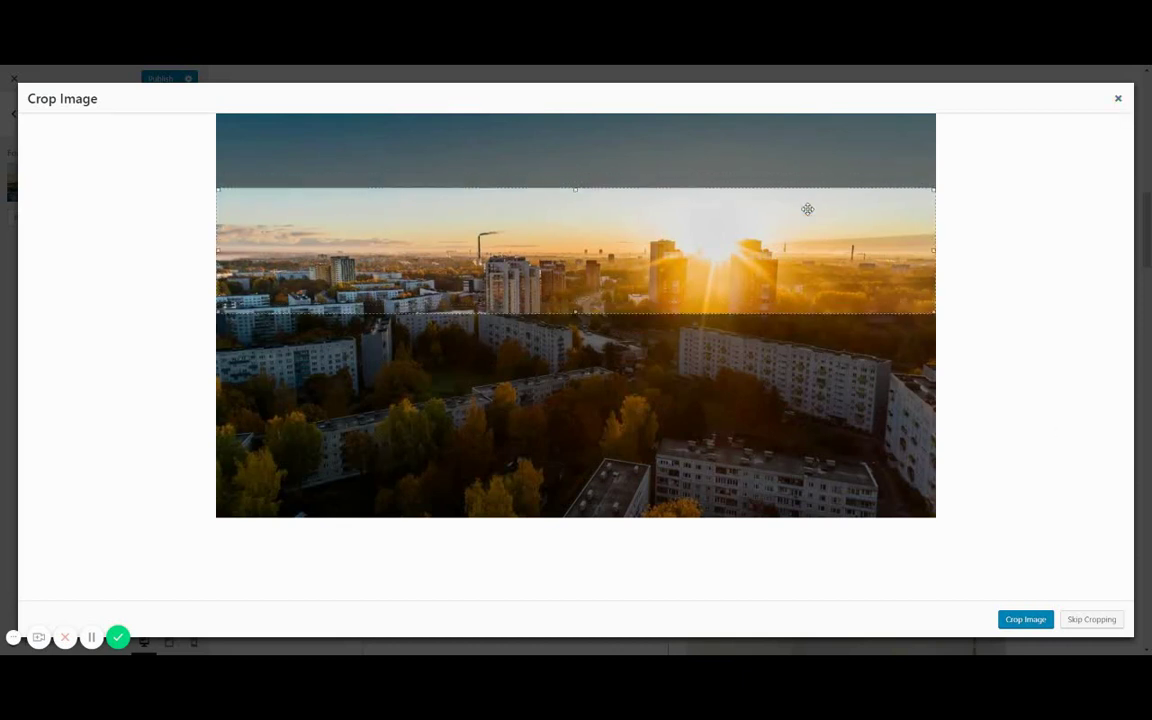
left_click(1120, 104)
Return to the Customizer sections and open the hero section background settings.
scroll(990, 424, "down", 15)
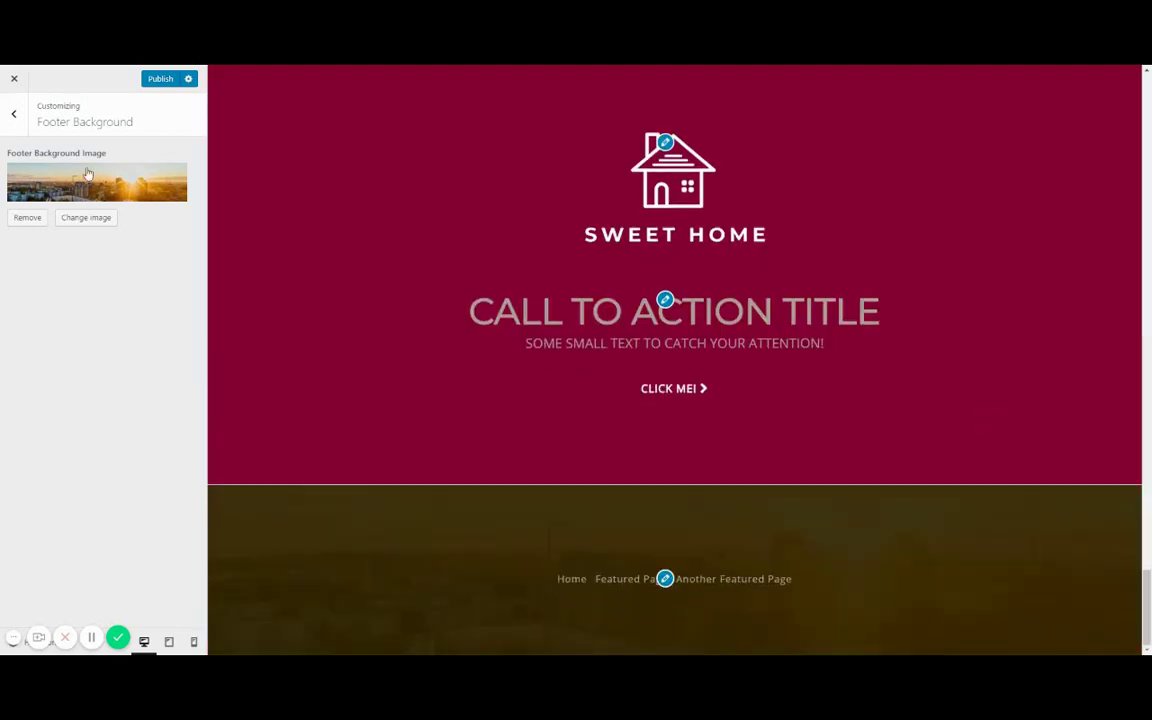
left_click(13, 114)
scroll(432, 249, "up", 10)
scroll(660, 360, "up", 10)
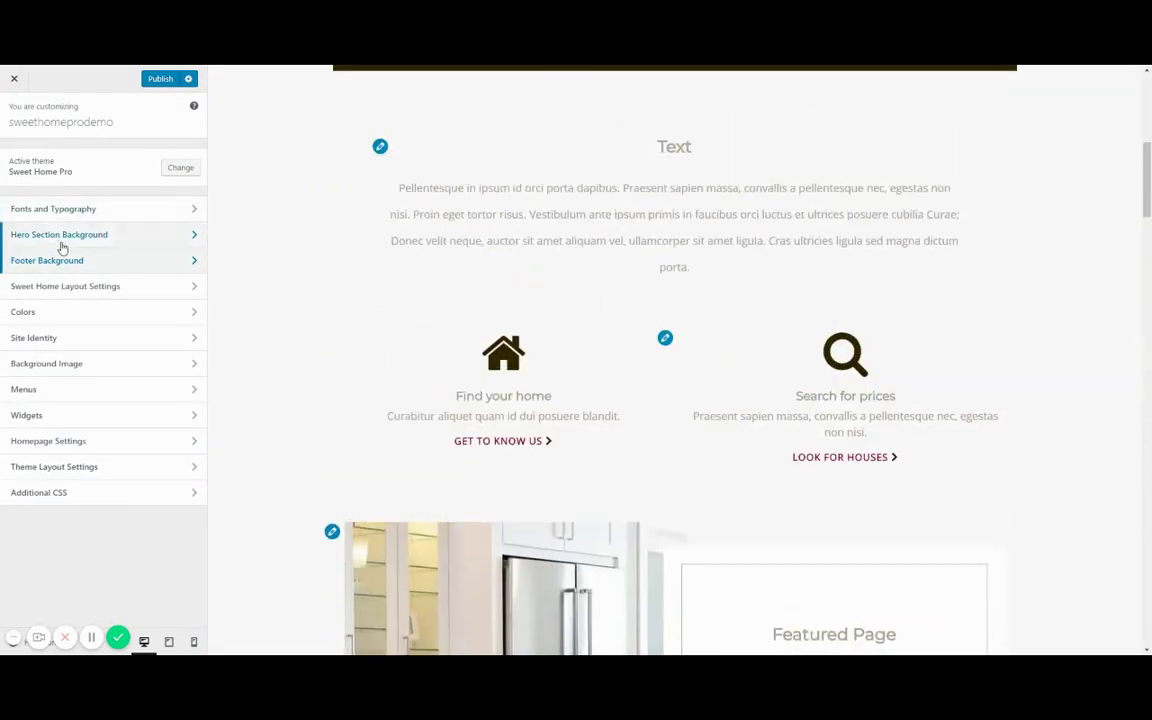
left_click(60, 240)
Swap the hero background for the real-estate-6 house photo, skipping cropping.
left_click(86, 260)
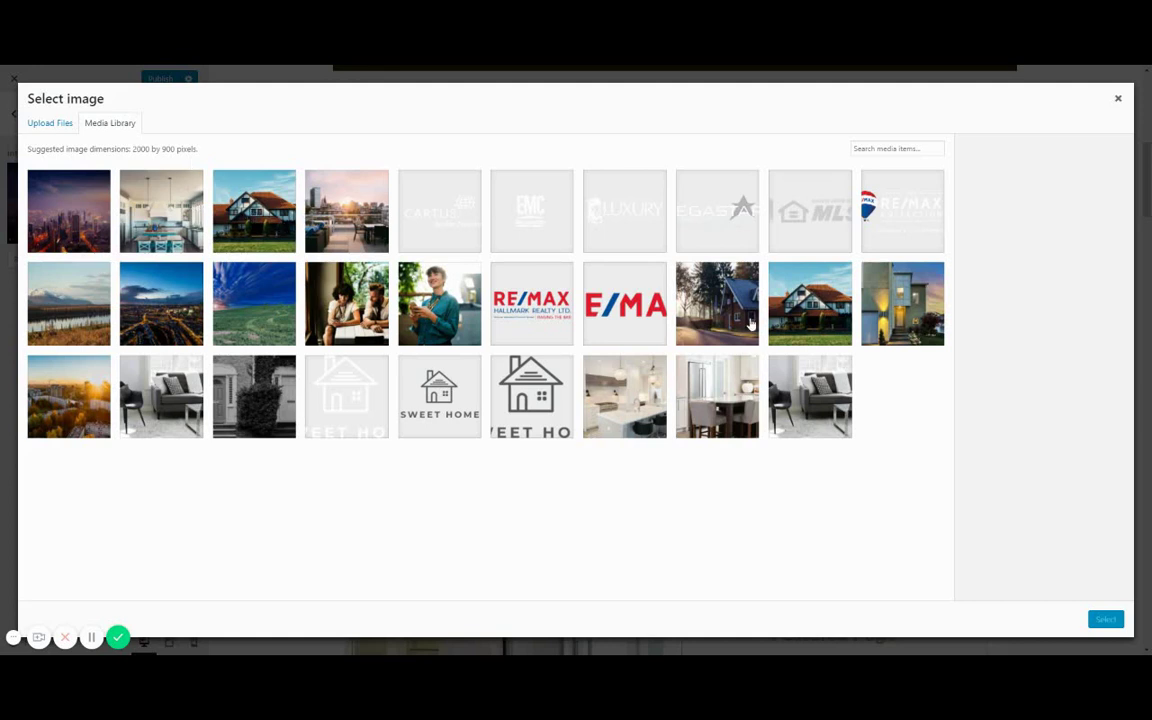
left_click(678, 292)
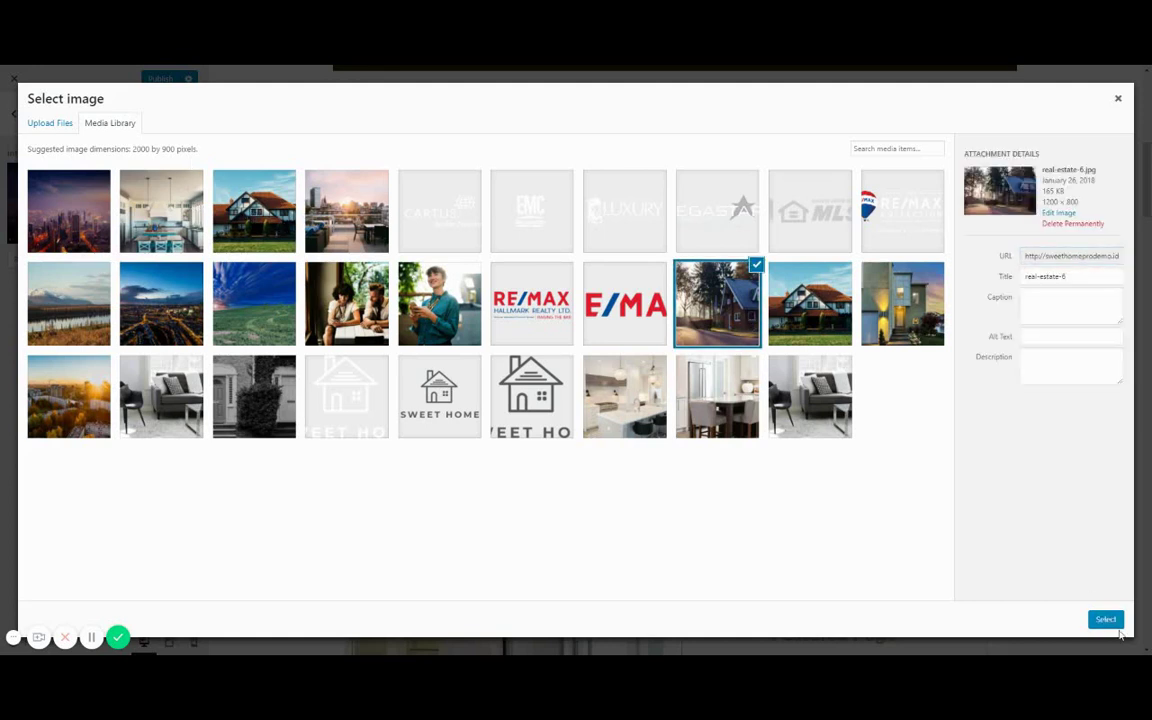
left_click(1105, 619)
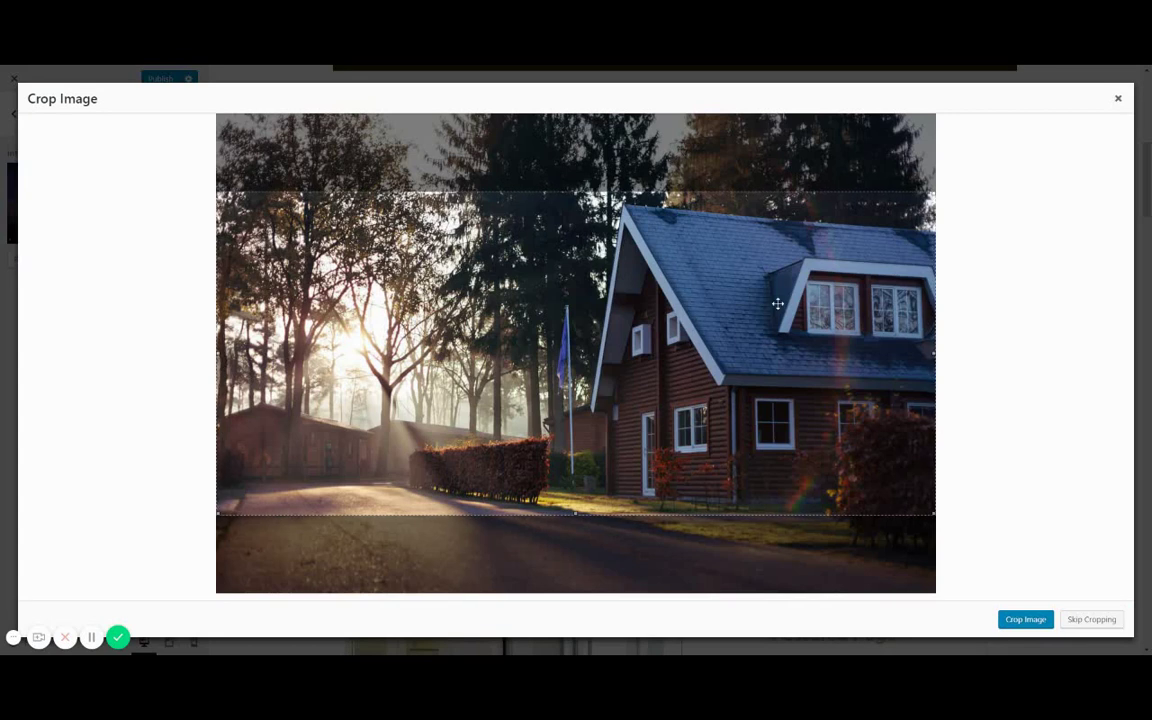
left_click(1091, 620)
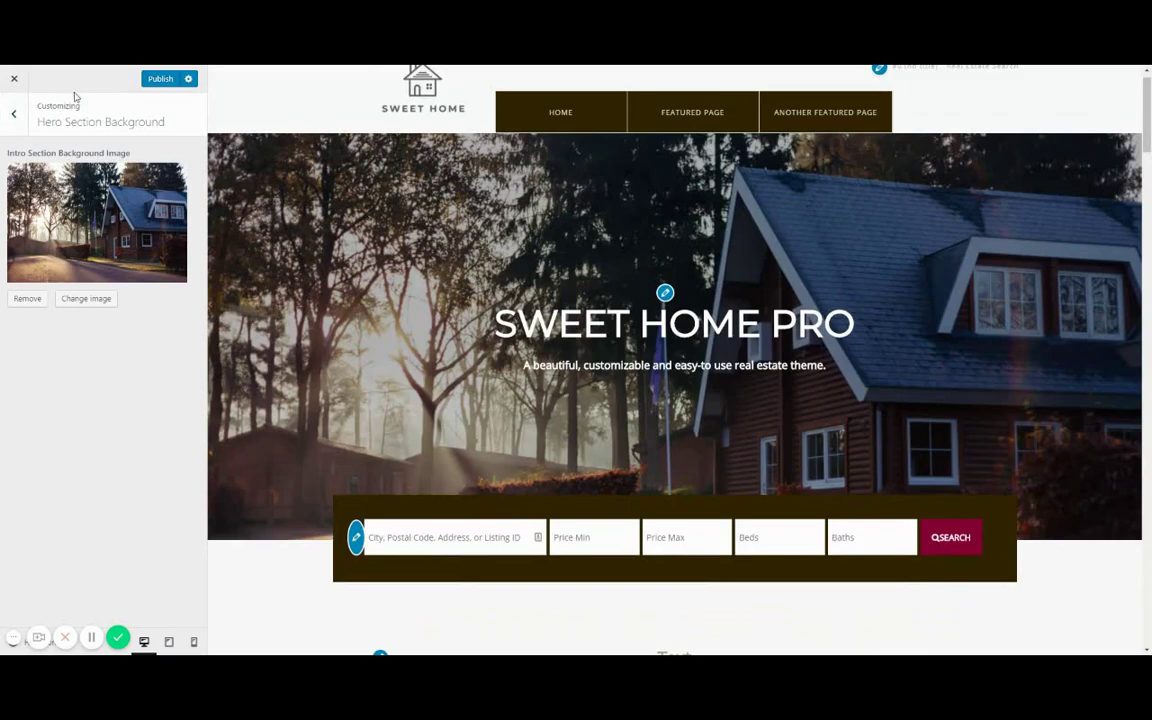
Return to the Customizer sections and open the site colour settings.
scroll(337, 143, "down", 15)
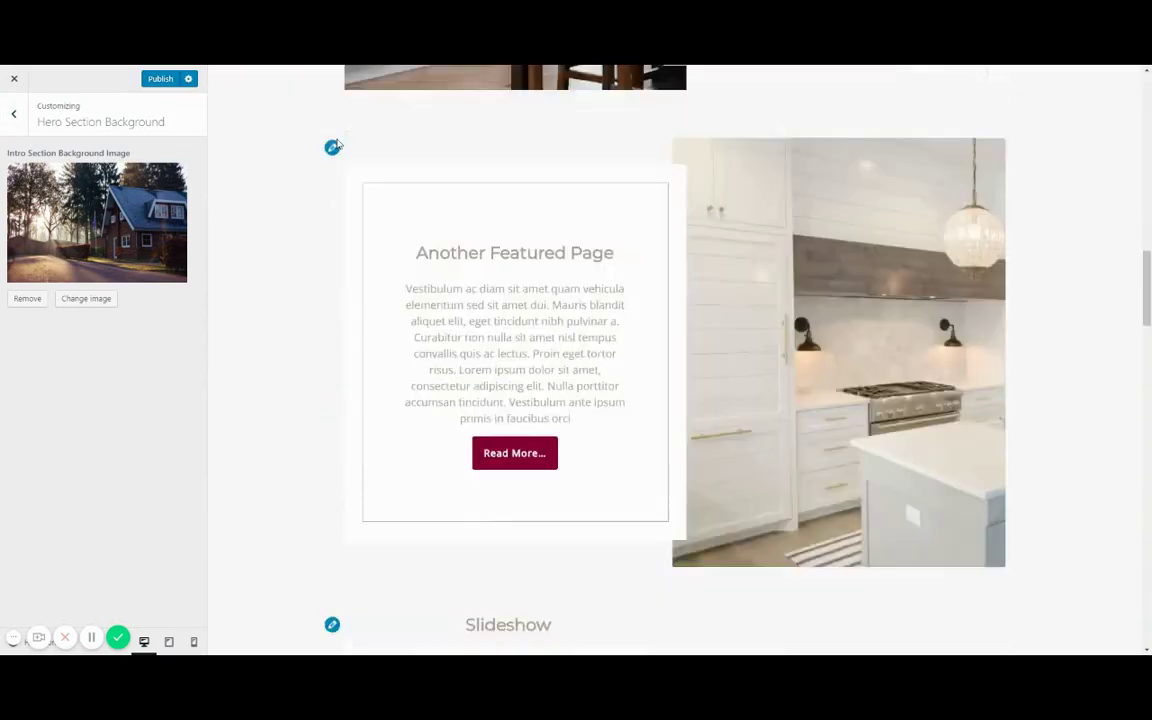
scroll(337, 143, "up", 15)
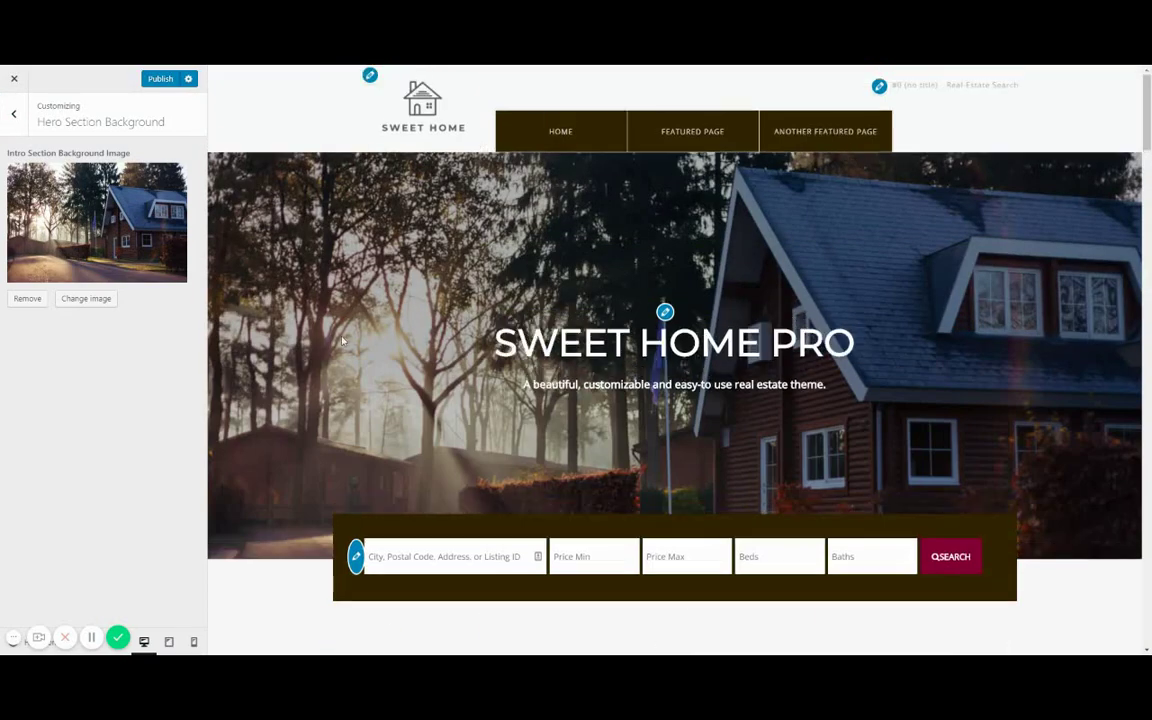
scroll(342, 340, "down", 10)
left_click(14, 113)
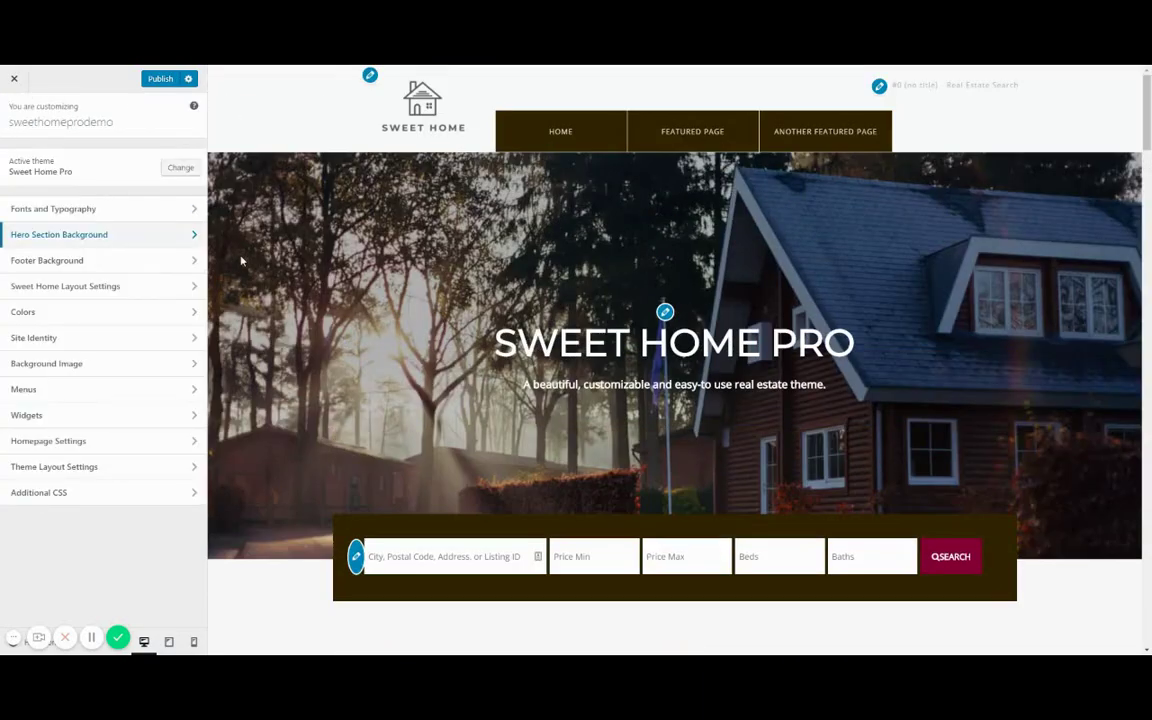
scroll(316, 326, "down", 20)
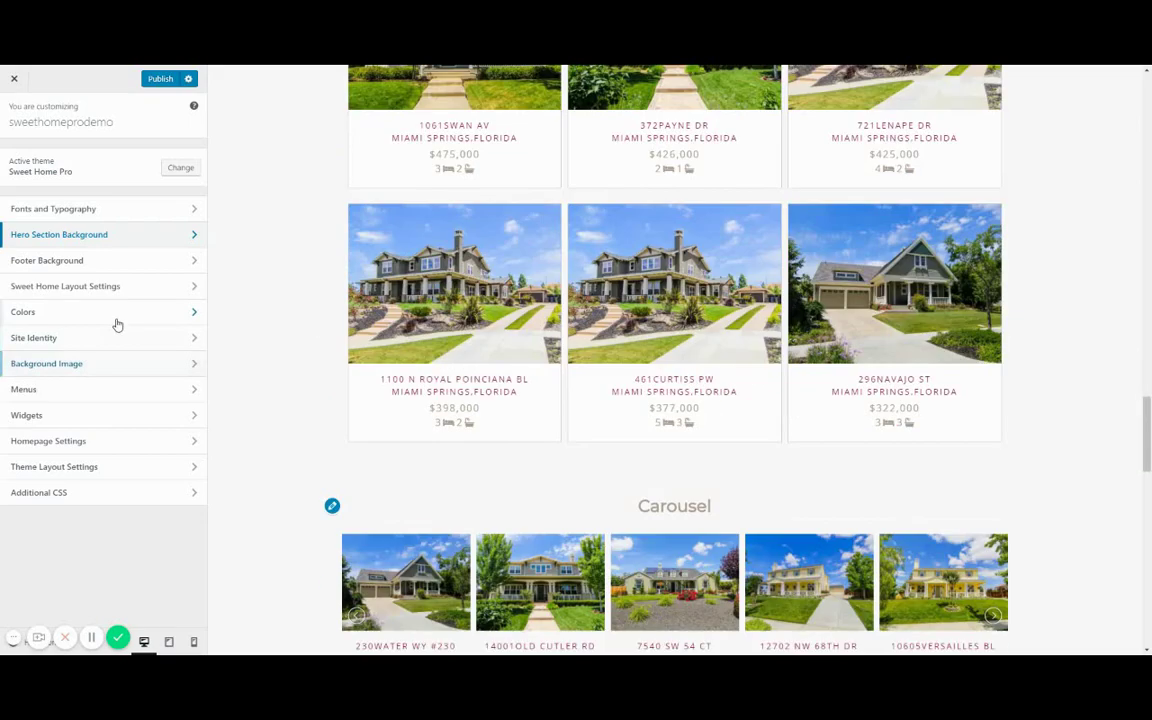
left_click(116, 322)
scroll(405, 495, "up", 8)
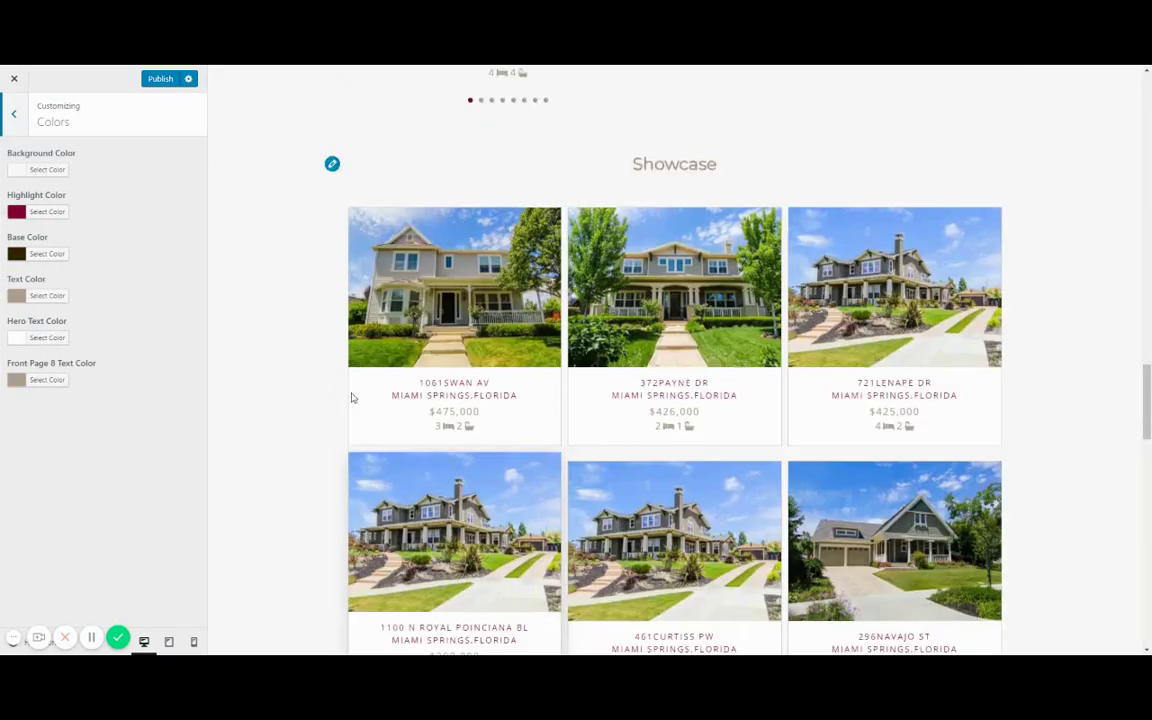
scroll(407, 501, "down", 3)
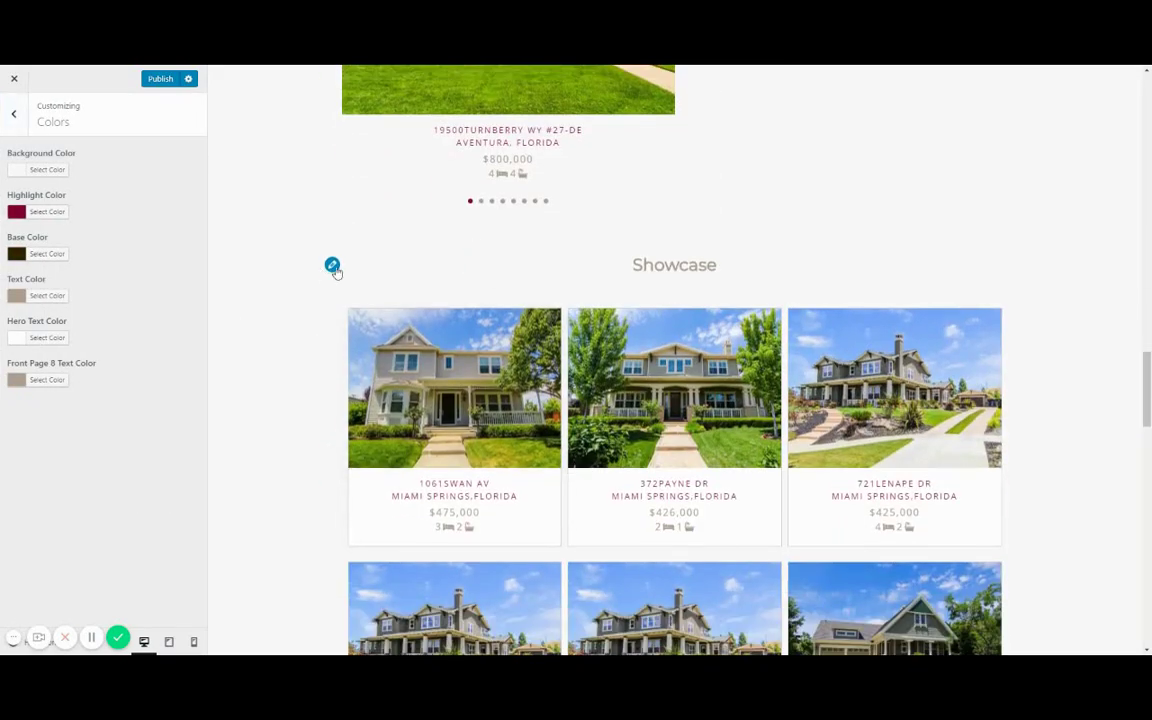
Review the Showcase IDX widget (ParkCityListing, 340×180) without changing anything.
left_click(332, 267)
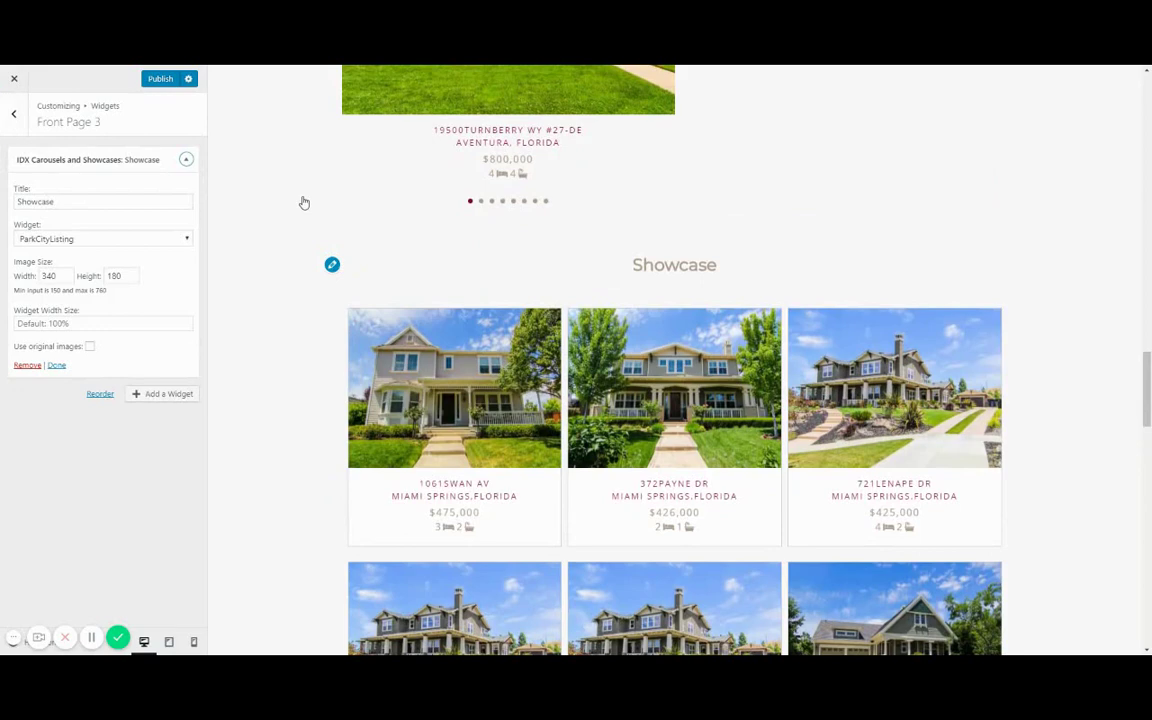
scroll(303, 201, "up", 10)
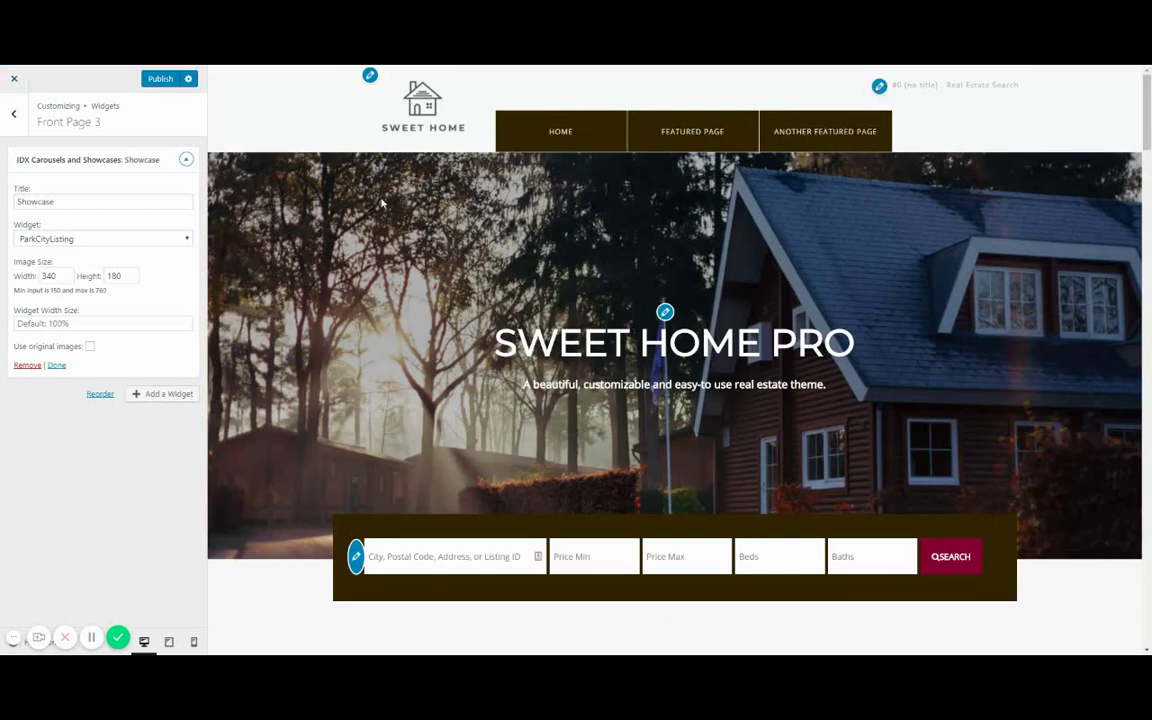
scroll(1000, 160, "down", 7)
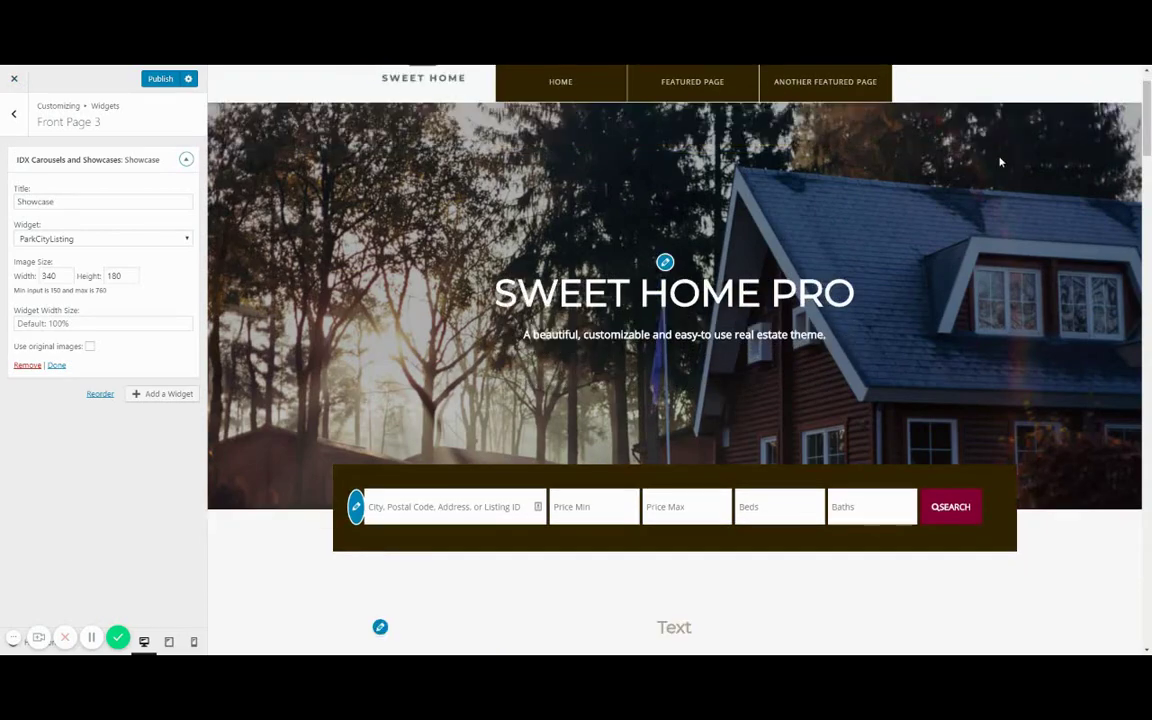
scroll(1000, 161, "down", 10)
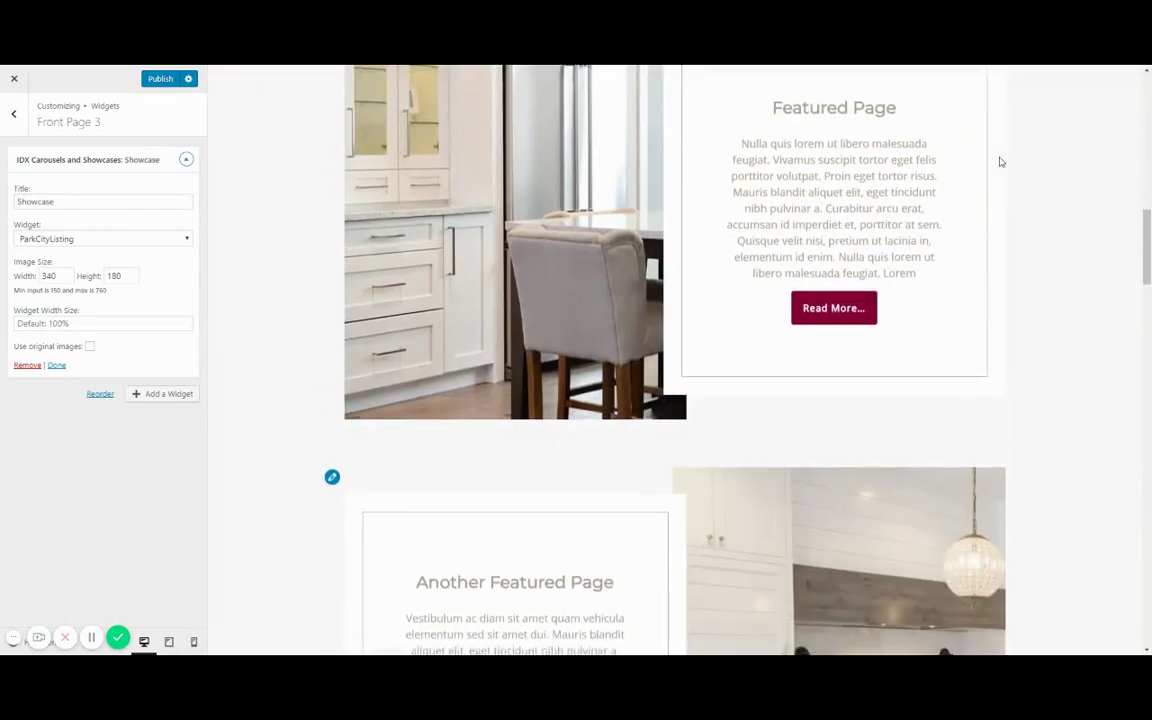
scroll(1000, 162, "up", 20)
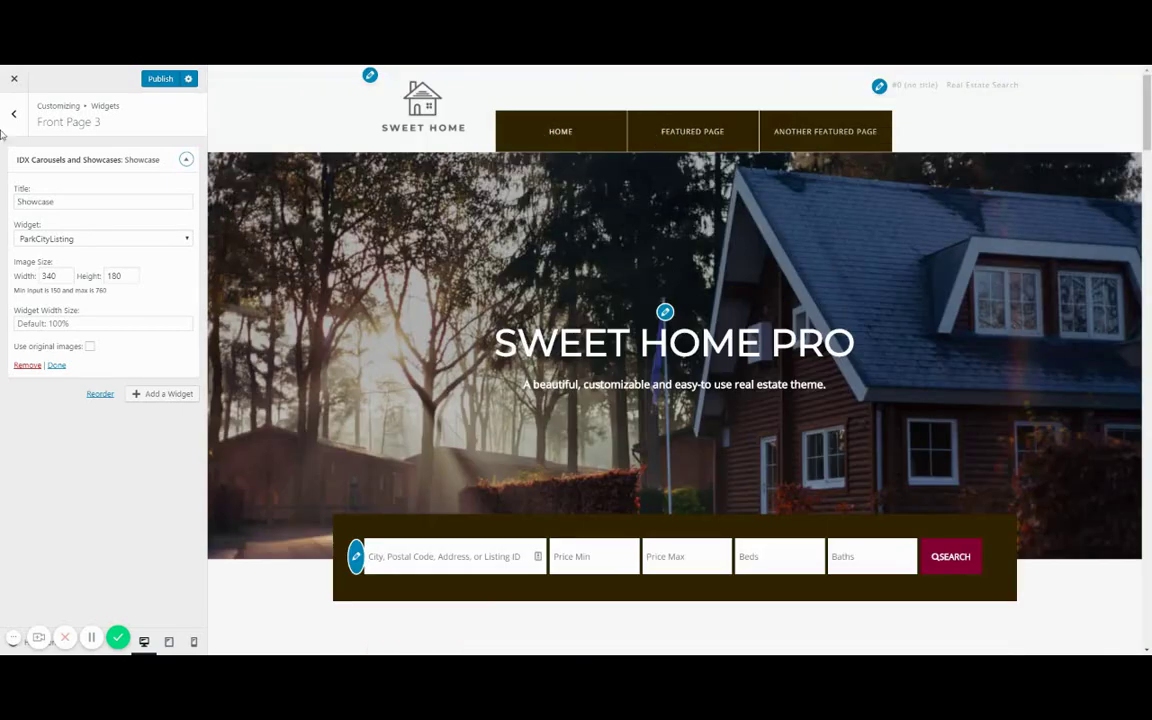
In Customizer Menus, tick the Primary Menu location for Main Menu.
left_click(5, 130)
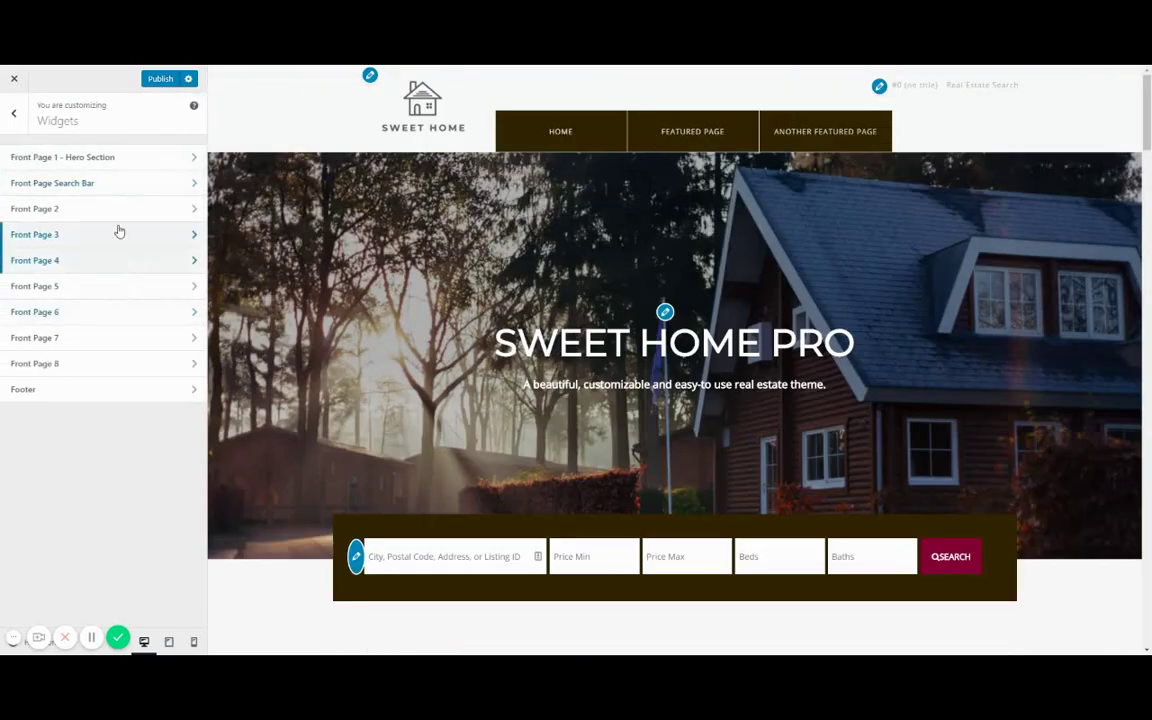
left_click(4, 124)
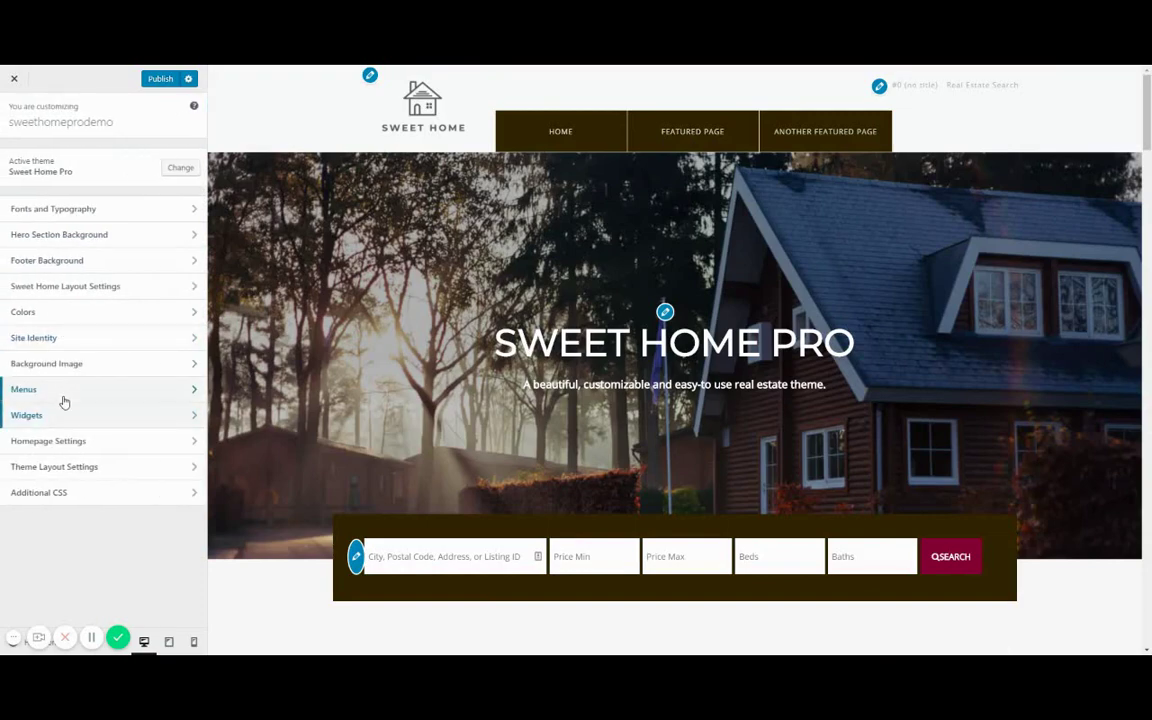
left_click(62, 392)
scroll(370, 318, "down", 3)
scroll(340, 350, "up", 3)
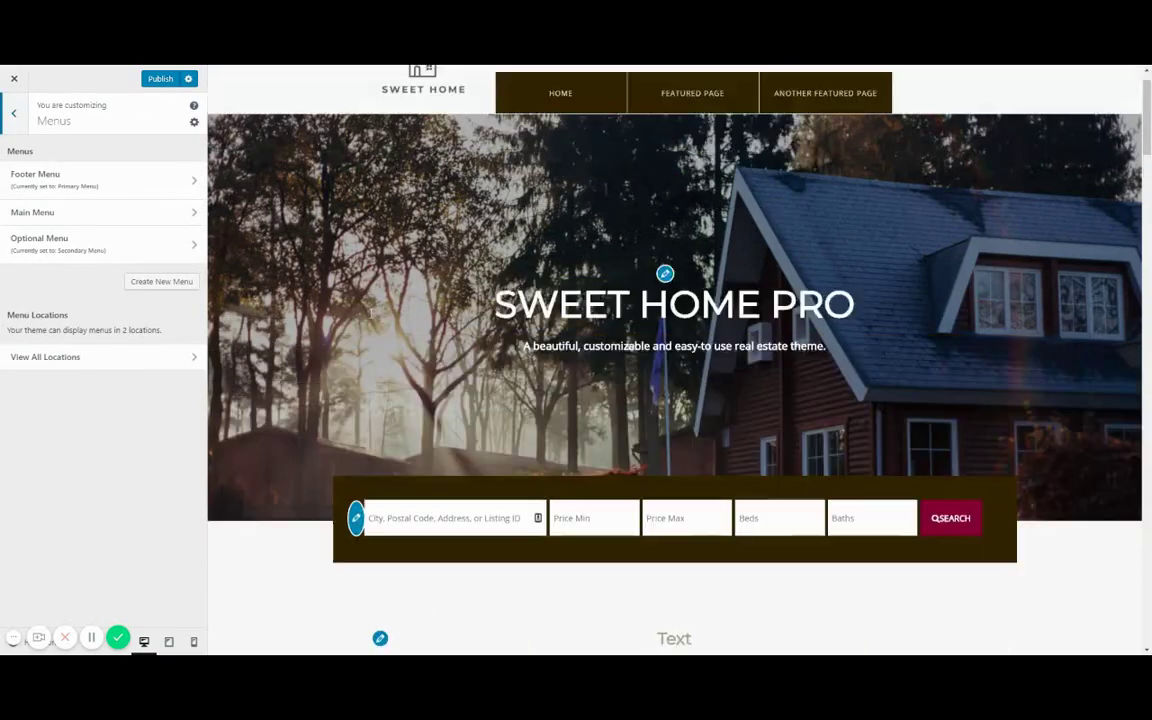
scroll(532, 417, "down", 10)
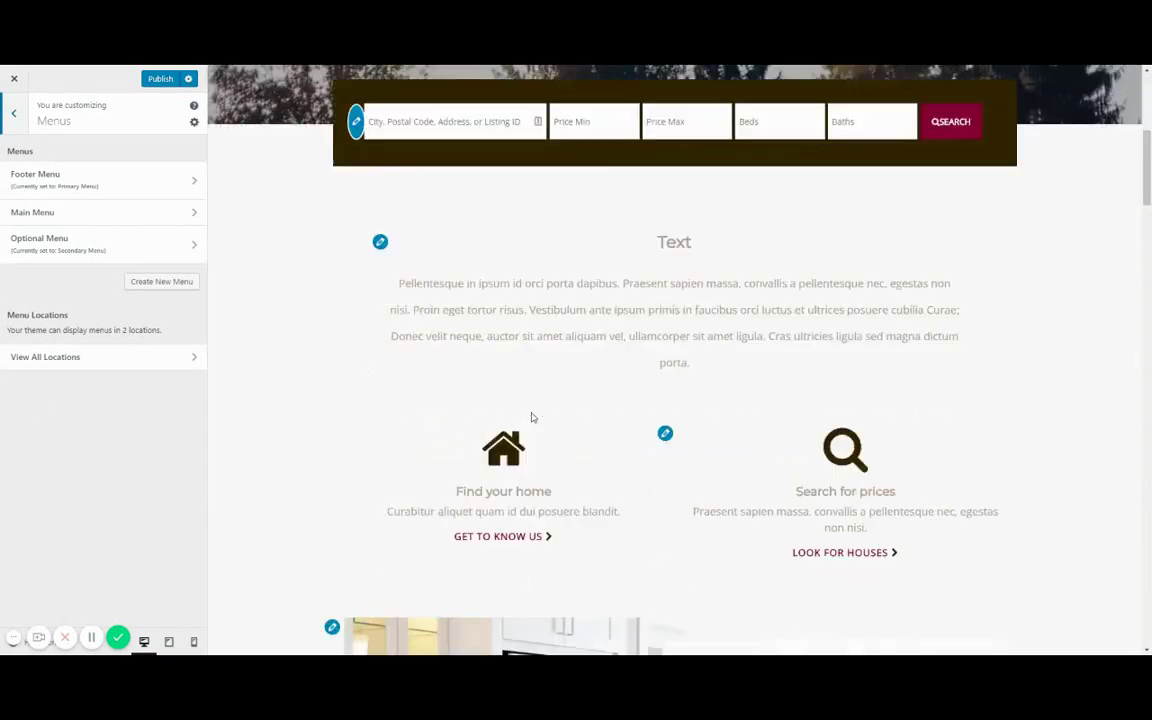
scroll(532, 417, "up", 7)
scroll(370, 336, "up", 3)
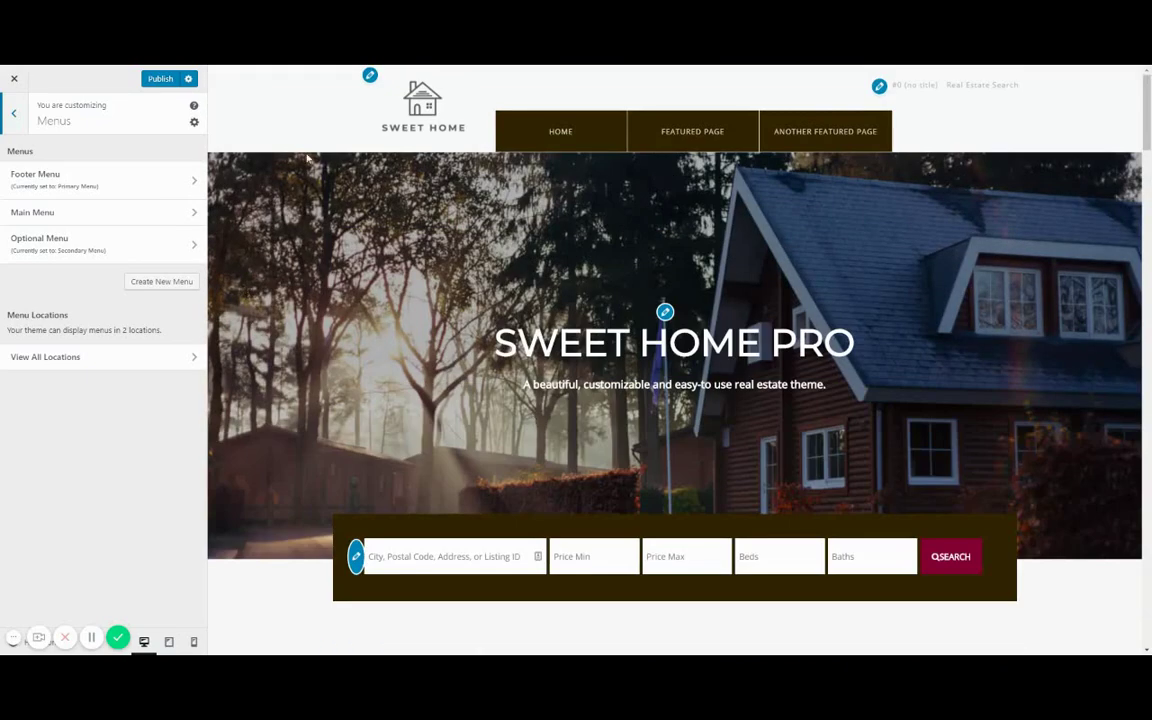
left_click(100, 212)
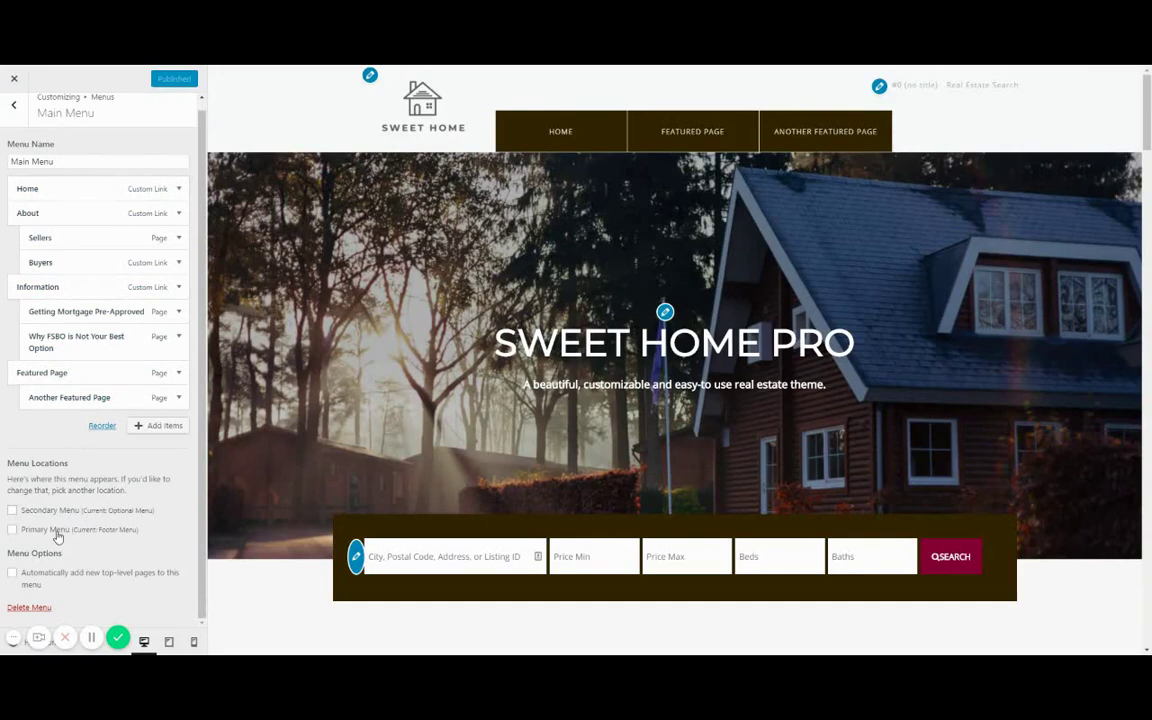
left_click(14, 530)
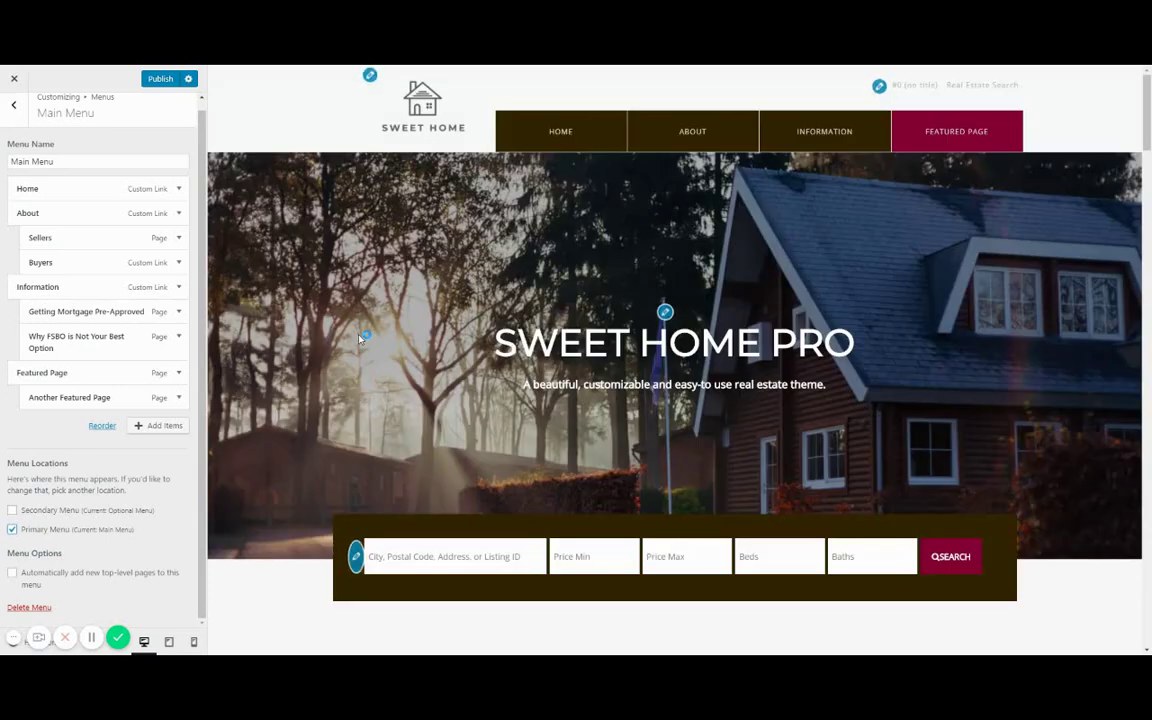
left_click(14, 107)
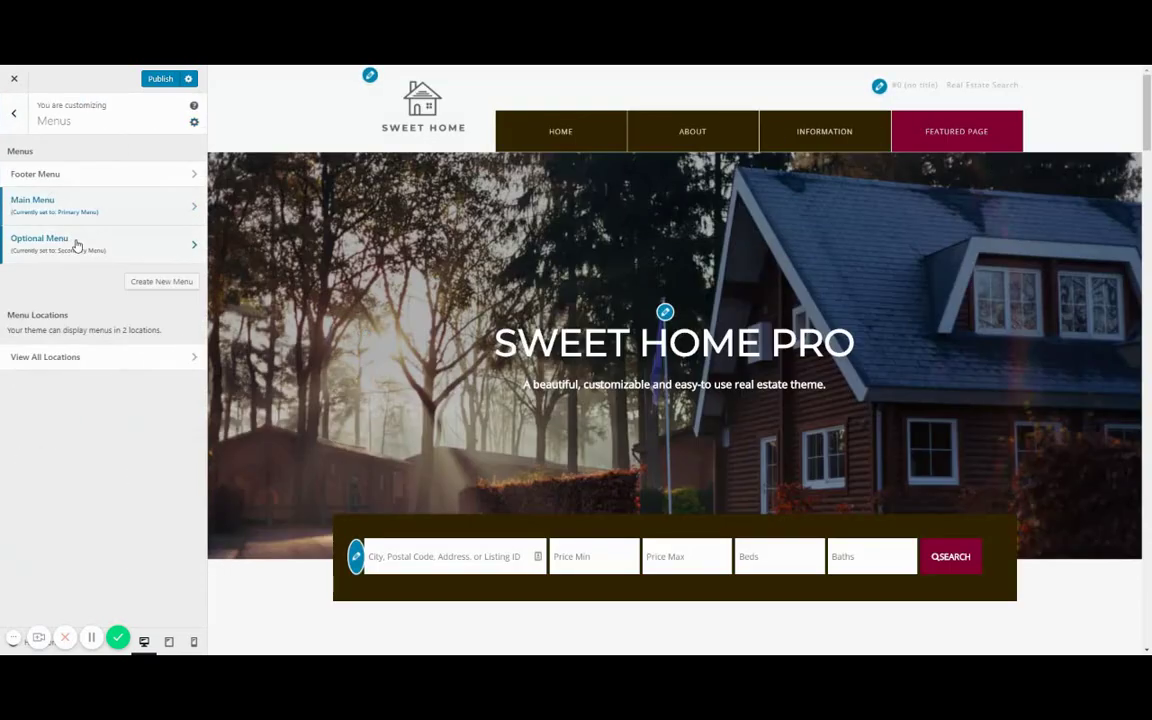
Remove the (no label) IDX Page item from Optional Menu and publish the changes.
left_click(76, 245)
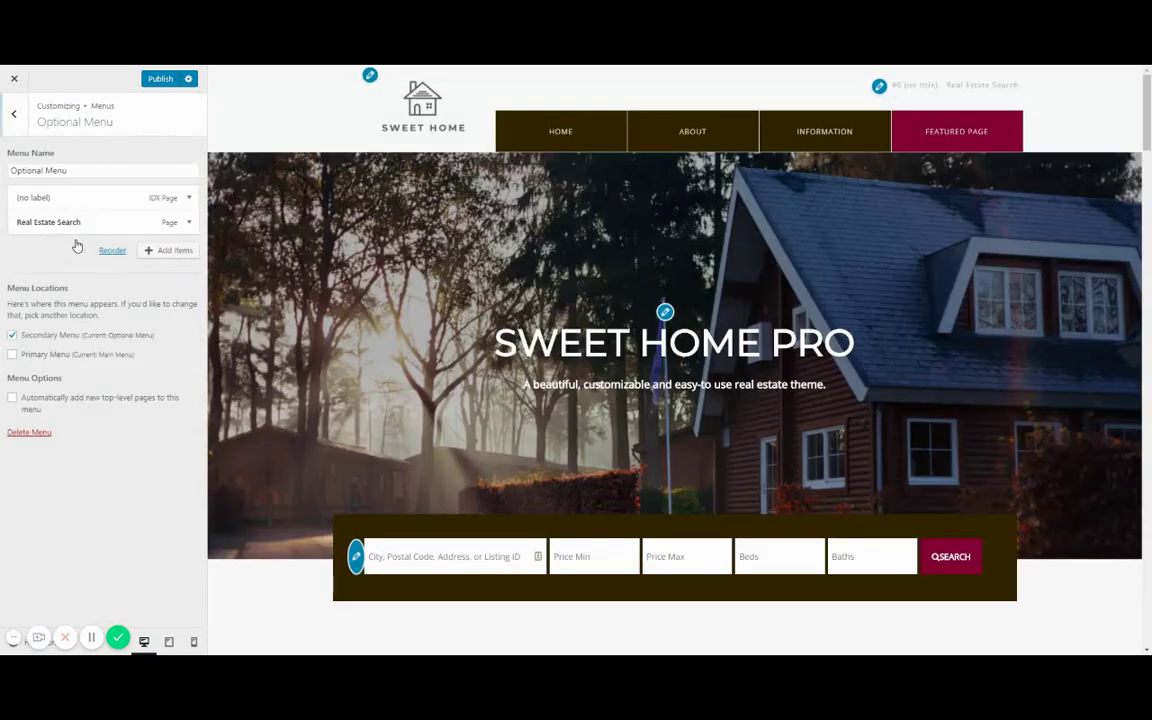
left_click(183, 200)
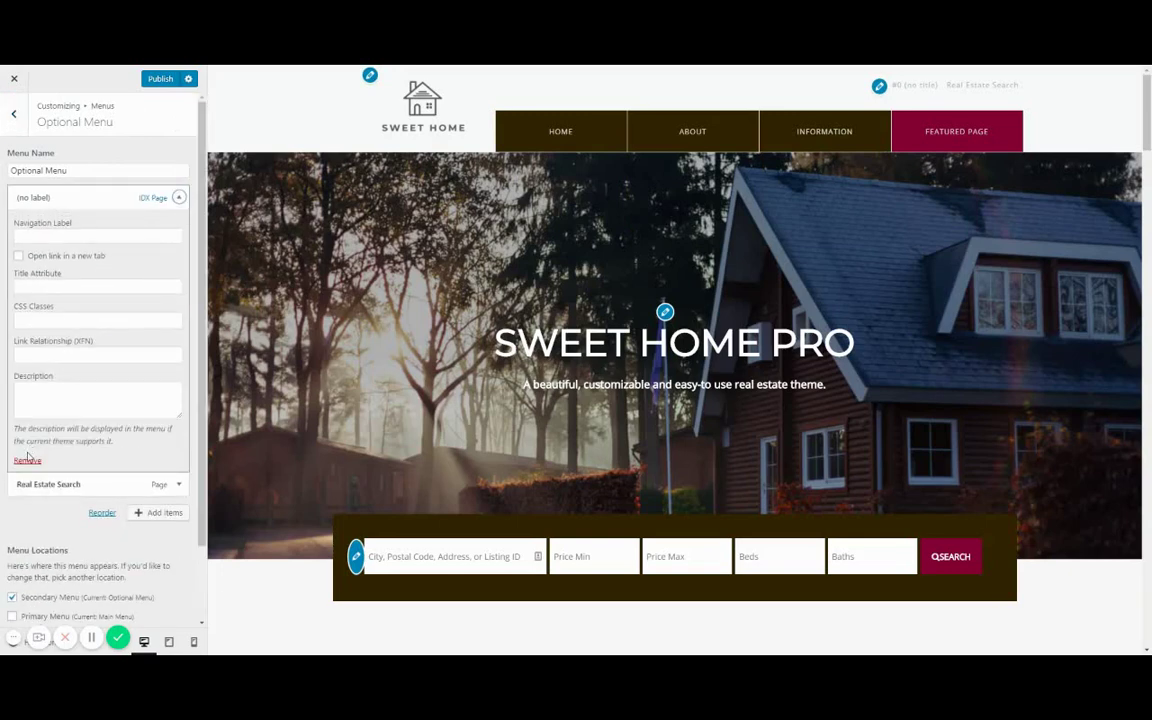
left_click(27, 461)
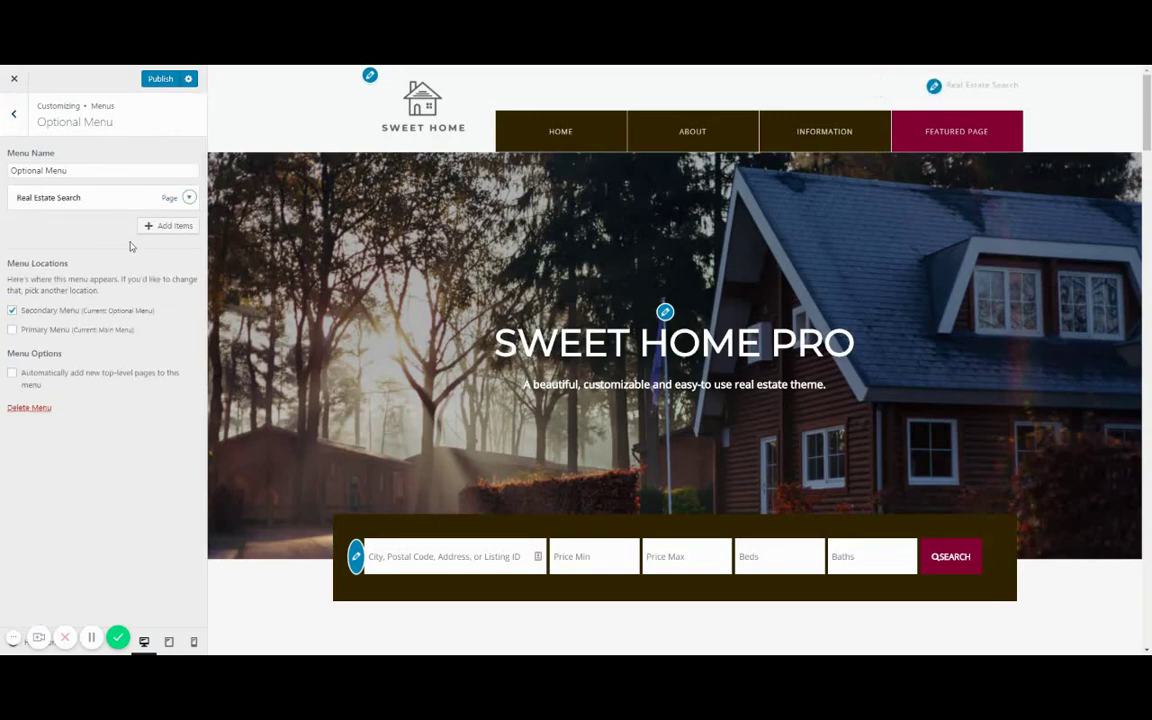
left_click(158, 78)
scroll(363, 273, "down", 6)
scroll(363, 275, "up", 6)
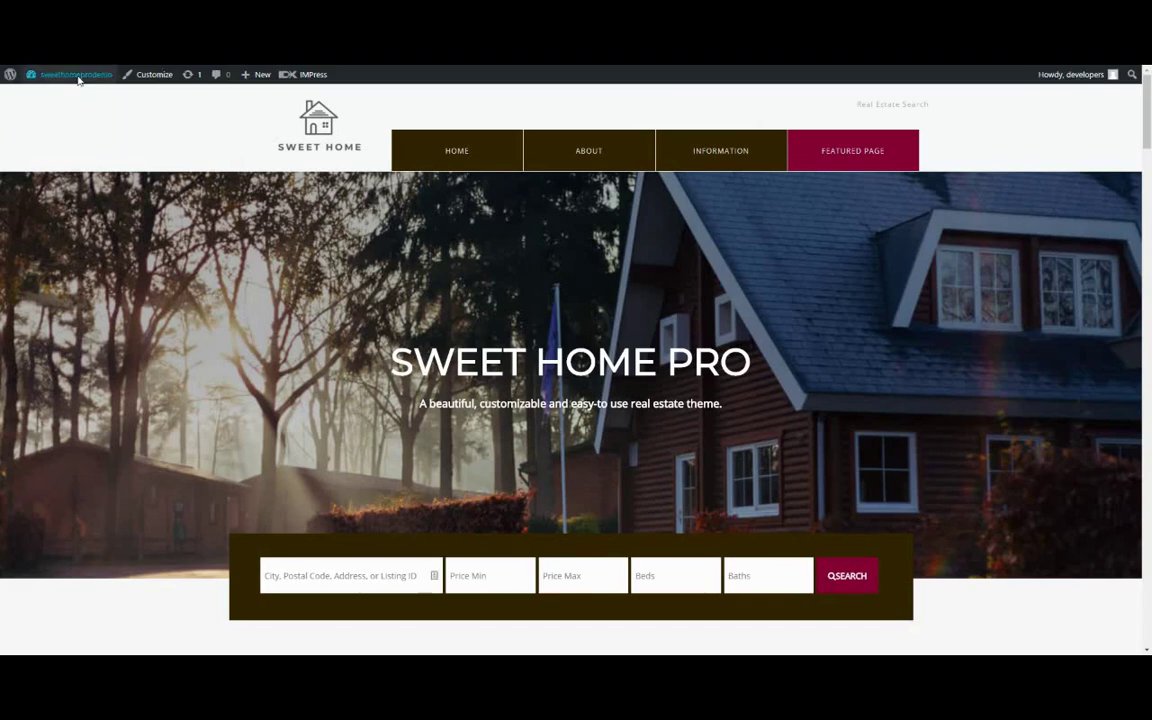
Go to Media > Bulk Optimization, which shows 116 of 136 image sizes optimized.
mouse_move(76, 76)
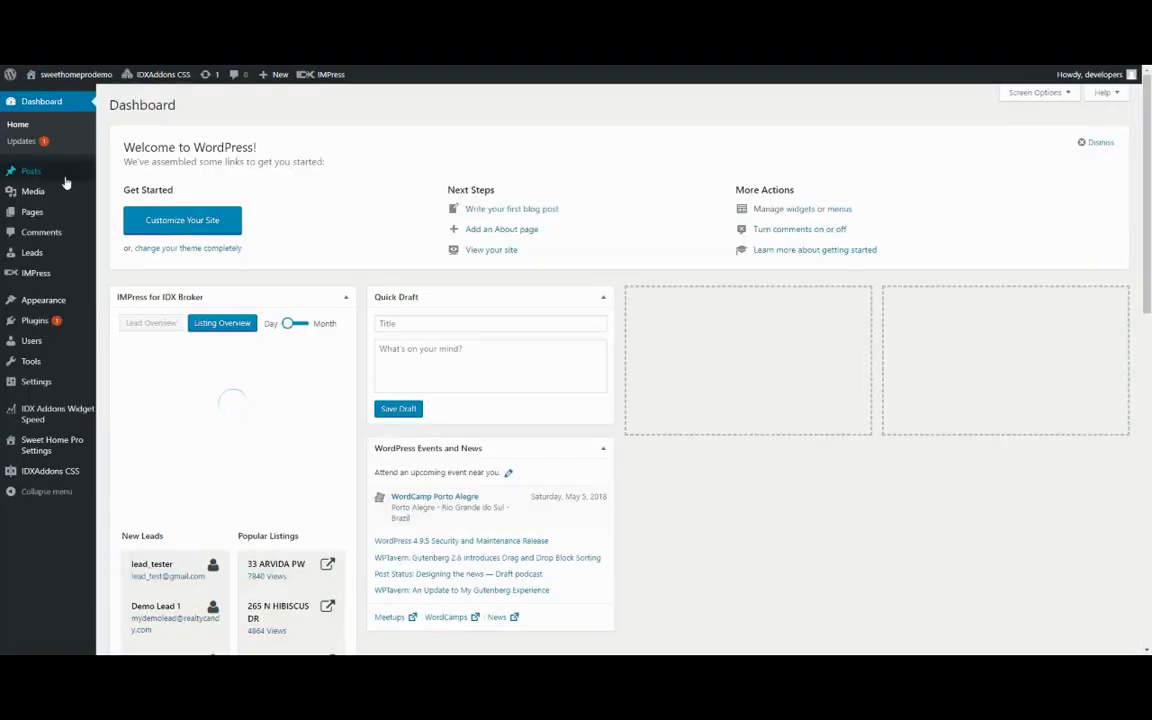
mouse_move(37, 182)
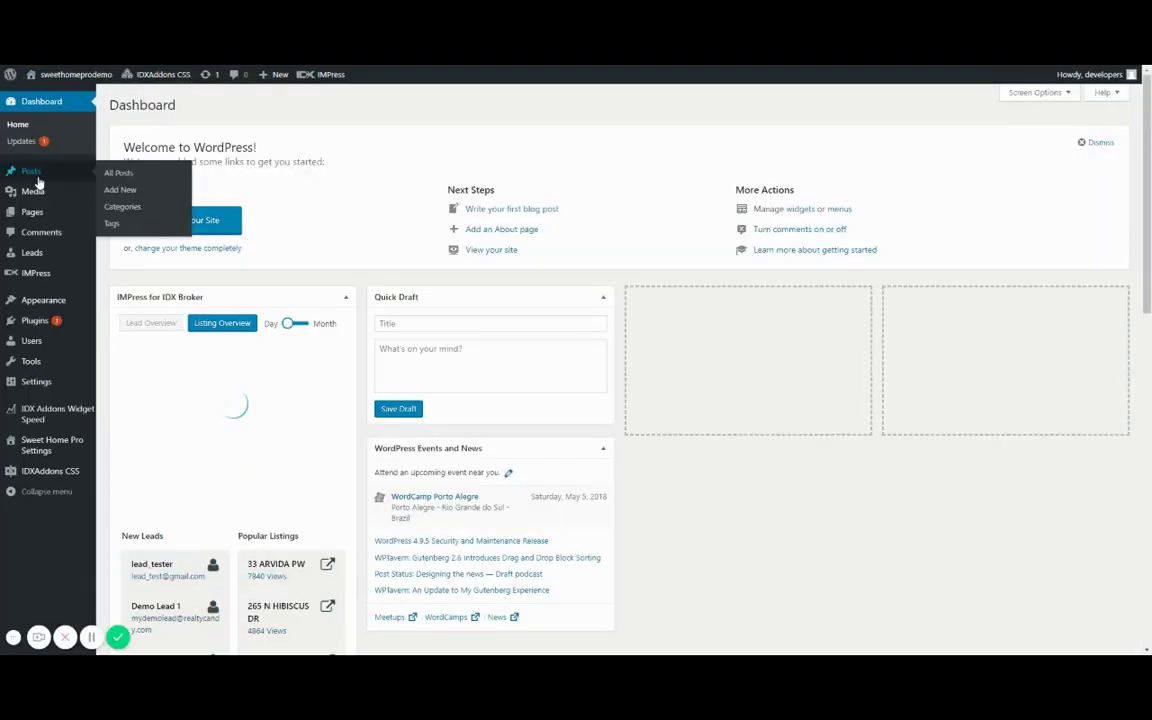
scroll(239, 424, "down", 10)
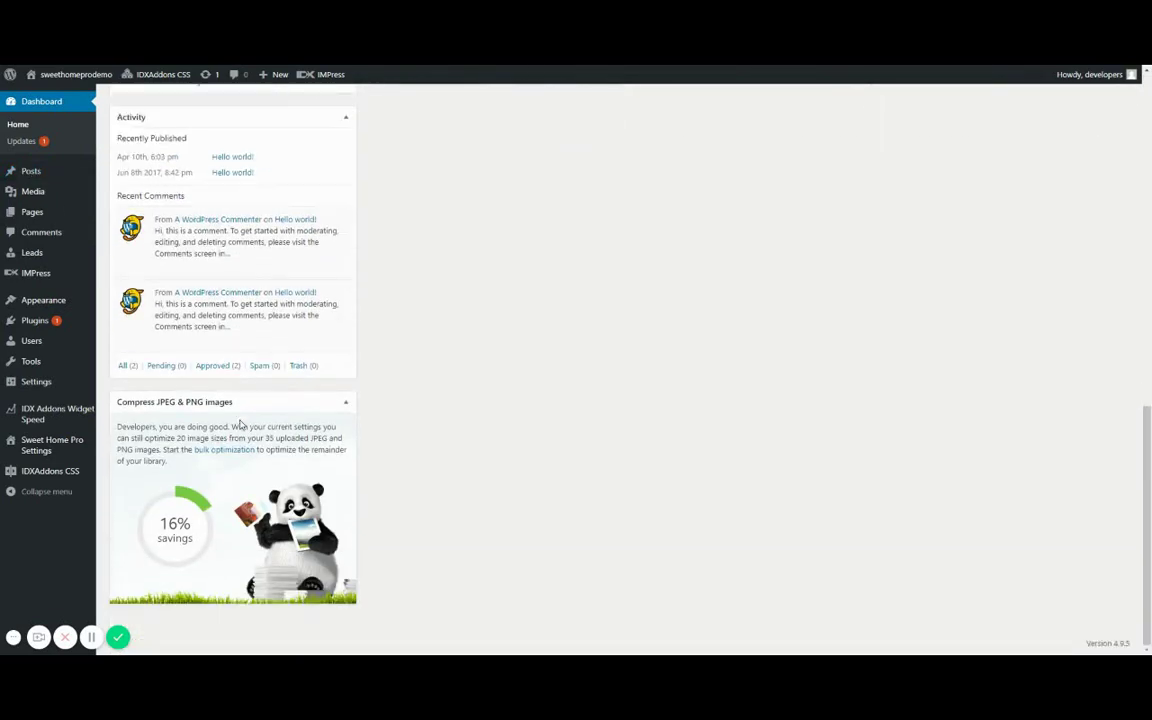
scroll(239, 424, "up", 10)
mouse_move(90, 180)
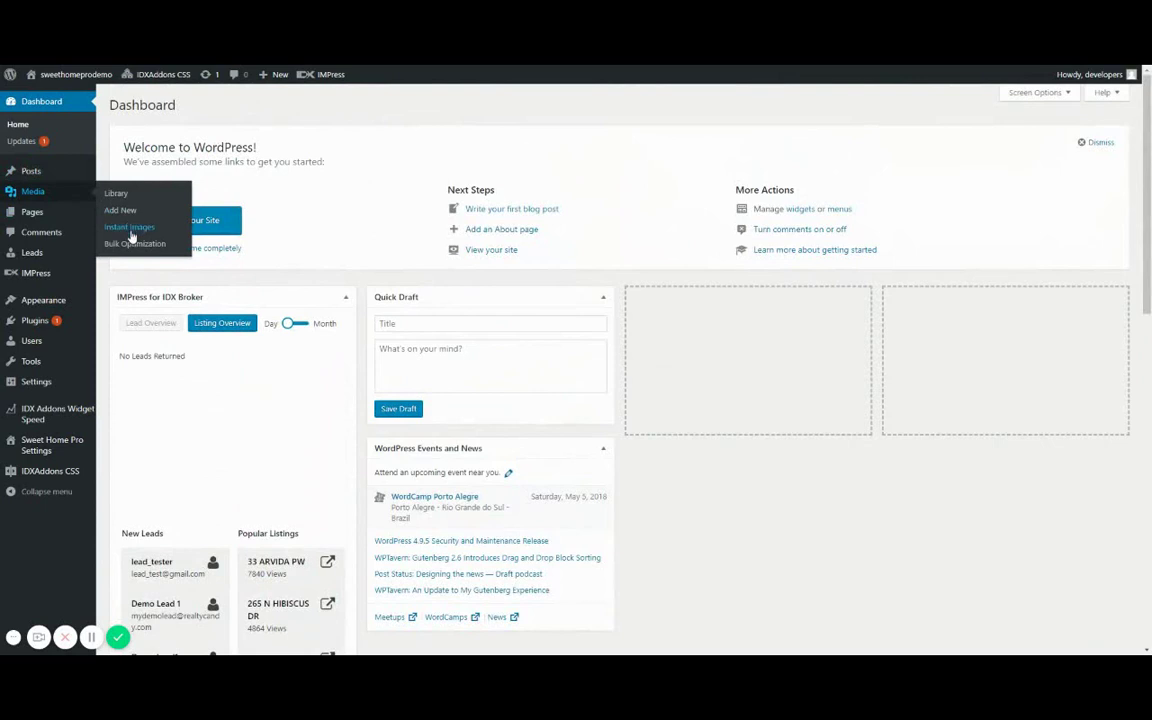
left_click(133, 246)
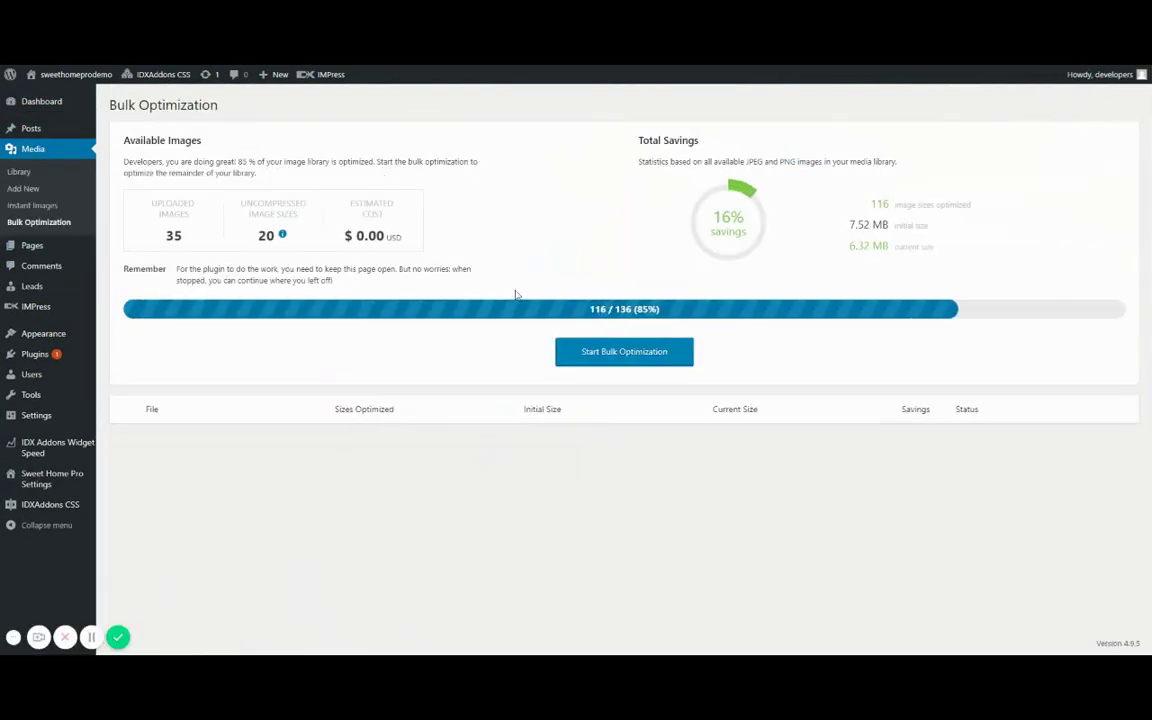
Start bulk optimization of the remaining unoptimized library images.
left_click(624, 352)
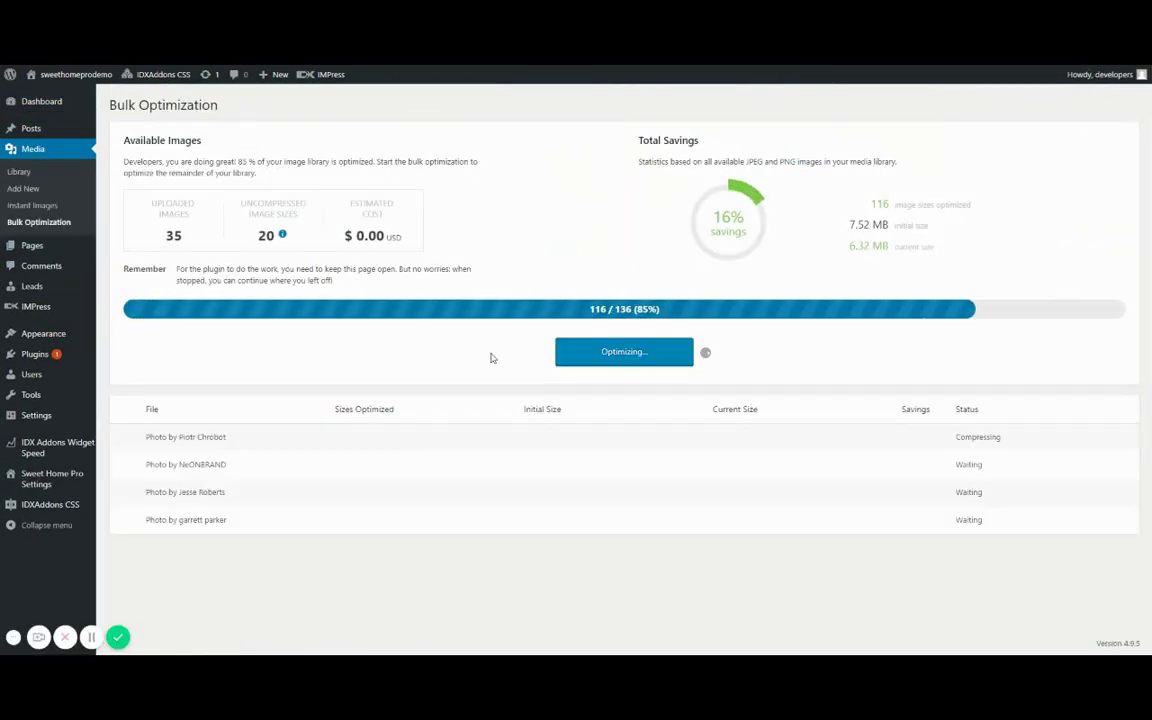